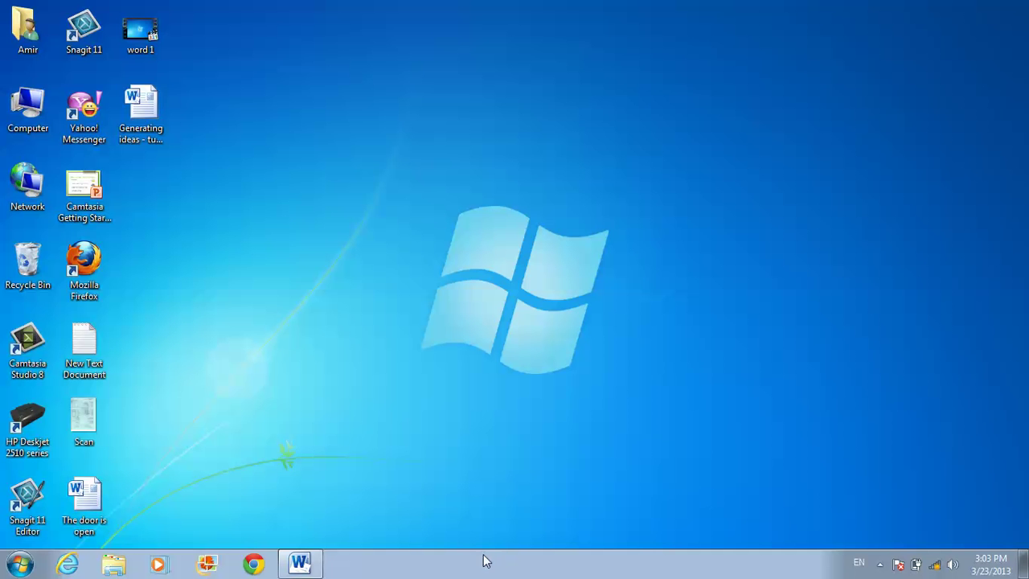
Switch to the Word document "Generating ideas - tutorial 2" and go to the beginning of its first page
{"action": "mouse_move", "coordinate": [306, 562]}
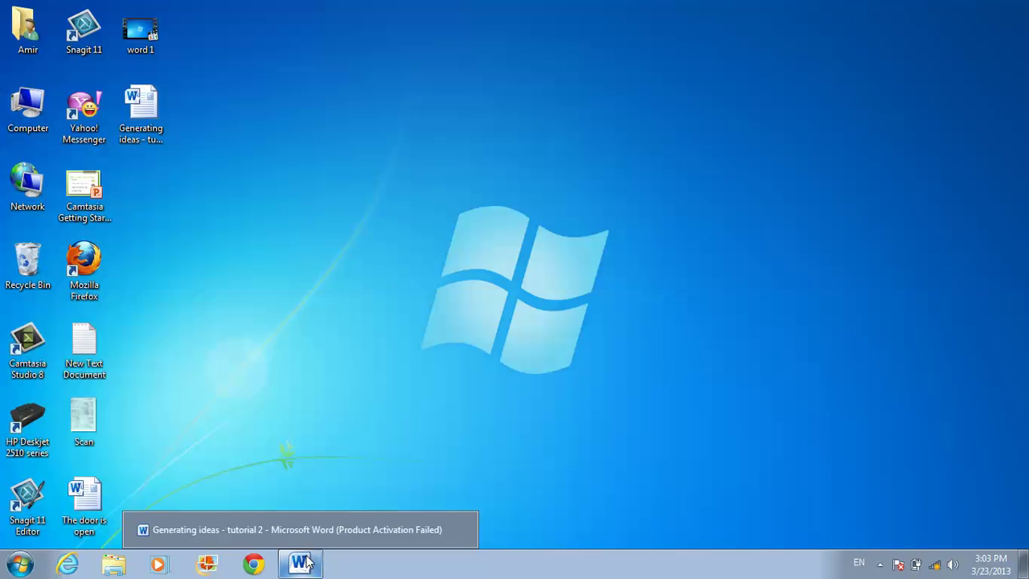
{"action": "left_click", "coordinate": [306, 563]}
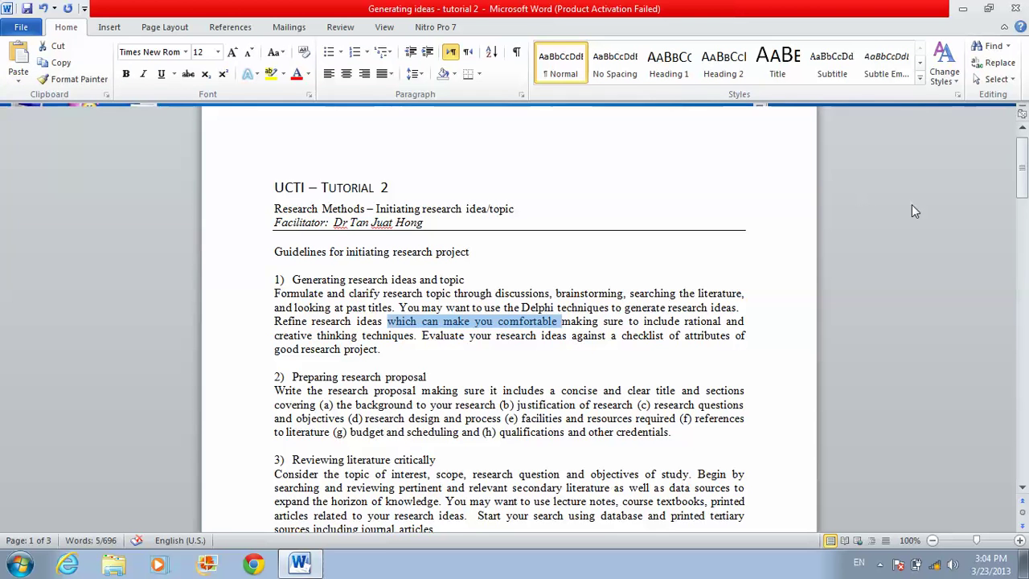
{"action": "left_click", "coordinate": [1023, 157]}
{"action": "mouse_move", "coordinate": [1022, 158]}
{"action": "left_mouse_down"}
{"action": "mouse_move", "coordinate": [1023, 185]}
{"action": "mouse_move", "coordinate": [1022, 141]}
{"action": "left_mouse_up"}
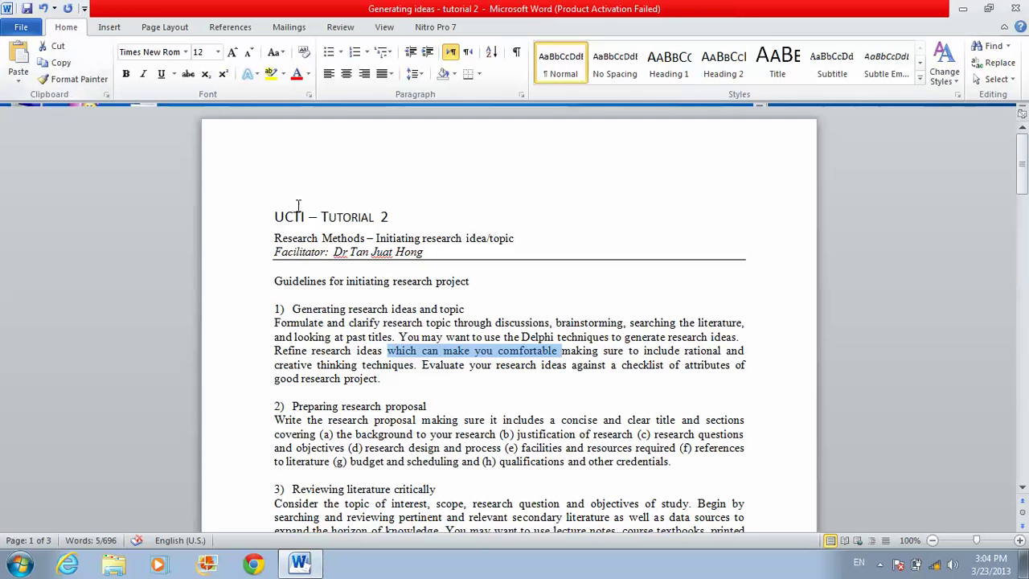
Copy the heading "UCTI – Tutorial 2" and paste it twice, once beside the original and once on the following line
{"action": "left_click_drag", "start_coordinate": [389, 216], "coordinate": [299, 215]}
{"action": "key", "text": "ctrl+c"}
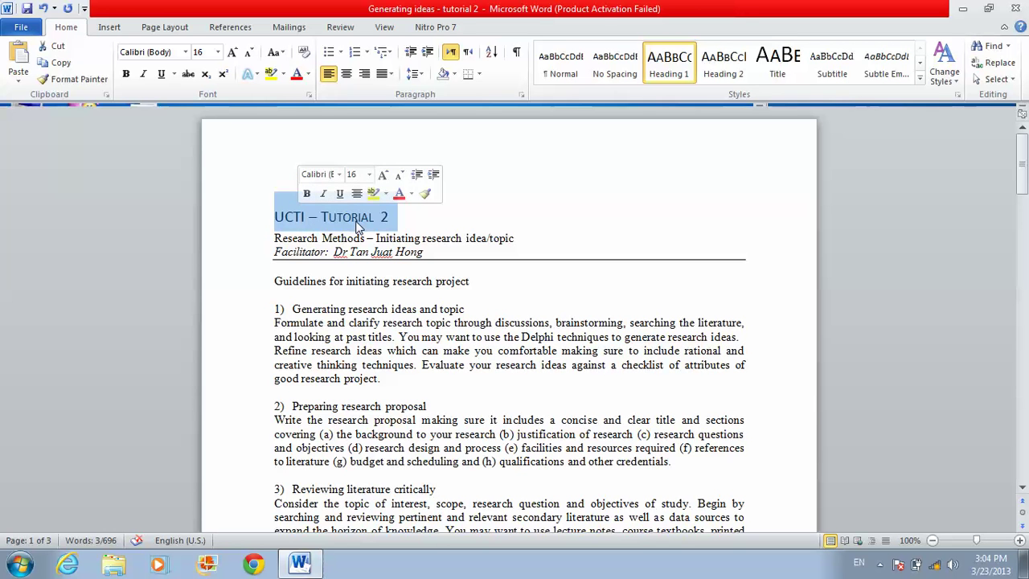
{"action": "left_click", "coordinate": [64, 65]}
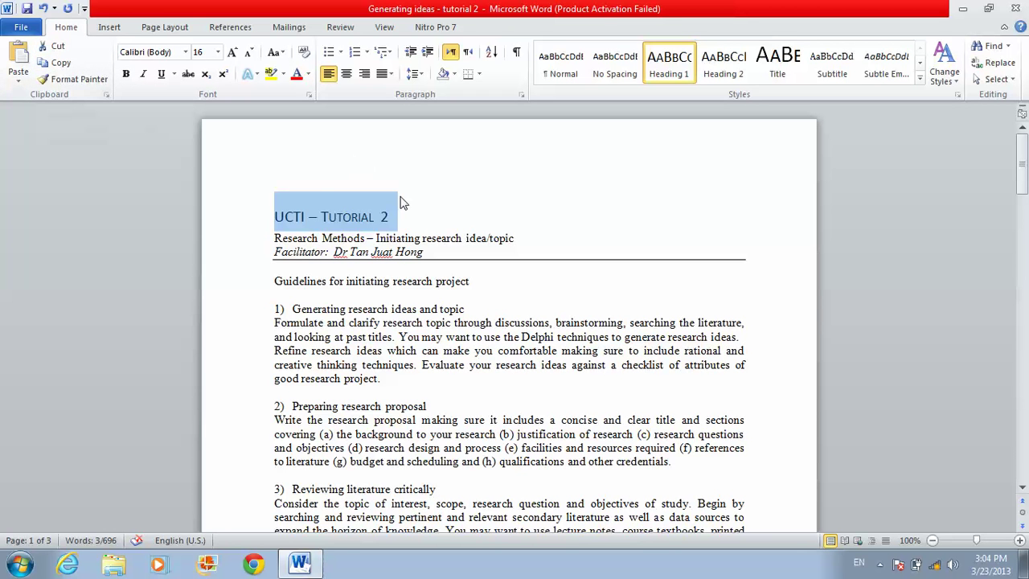
{"action": "left_click", "coordinate": [427, 225]}
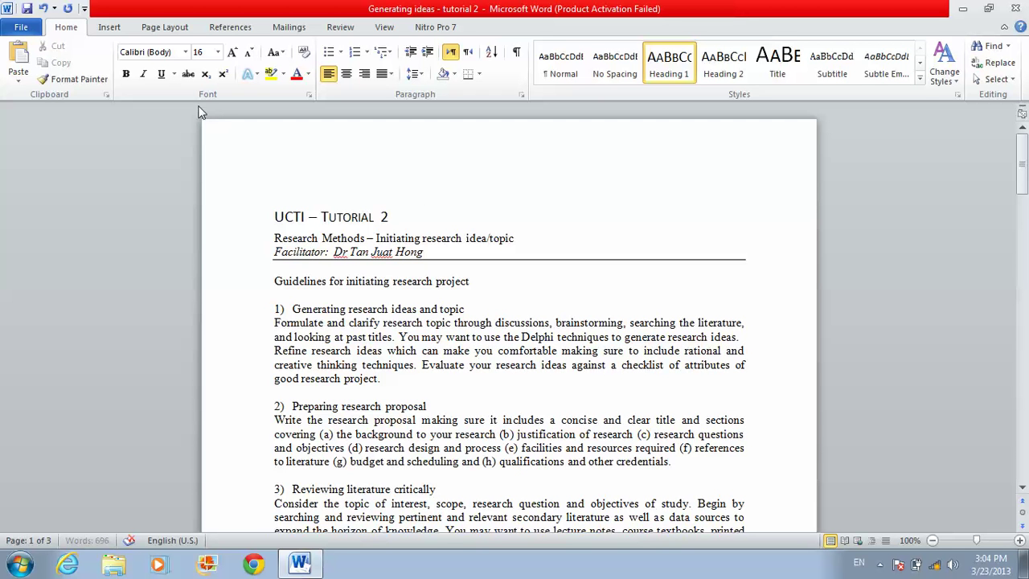
{"action": "left_click", "coordinate": [10, 50]}
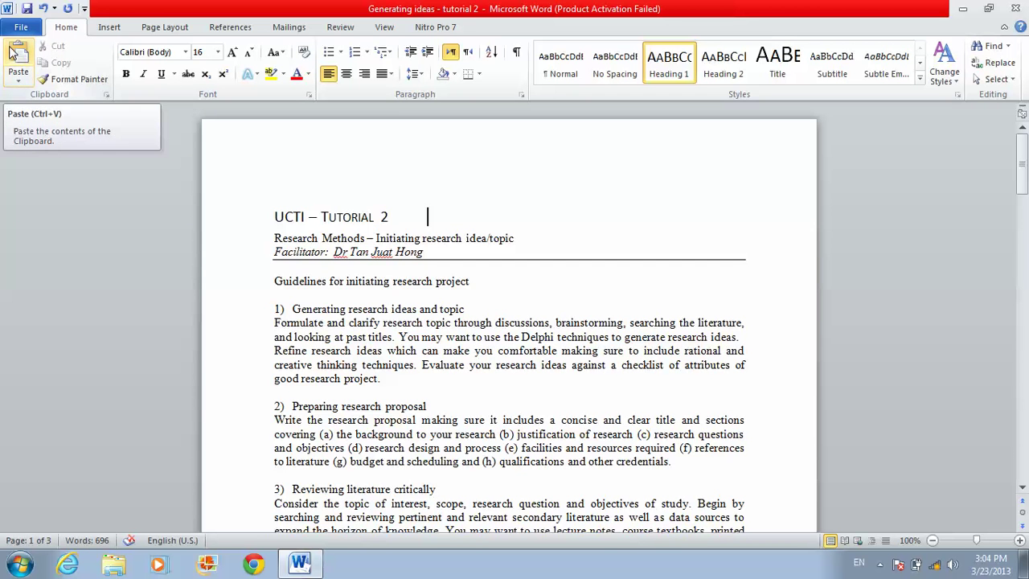
{"action": "left_click", "coordinate": [429, 201]}
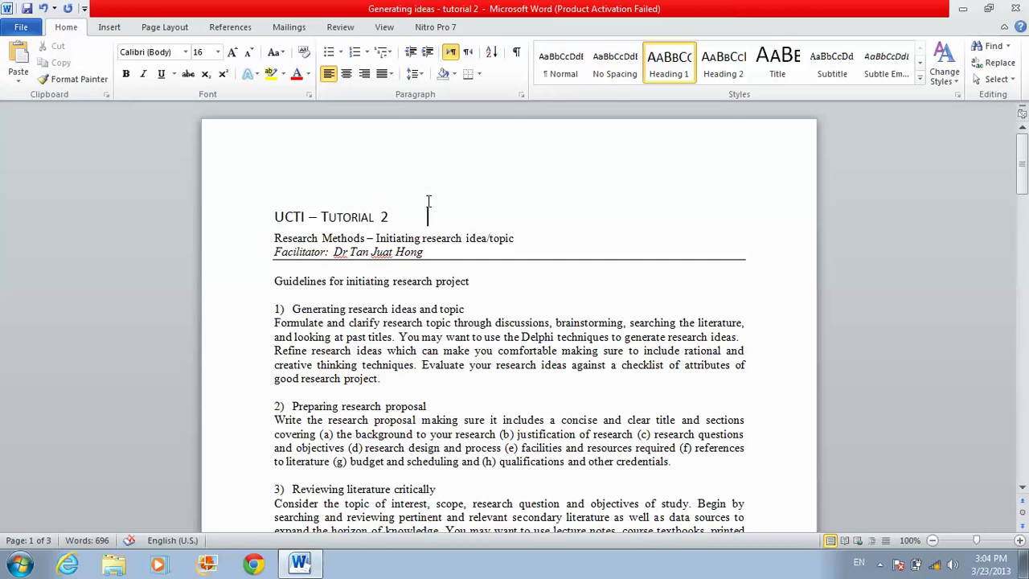
{"action": "key", "text": "ctrl+v"}
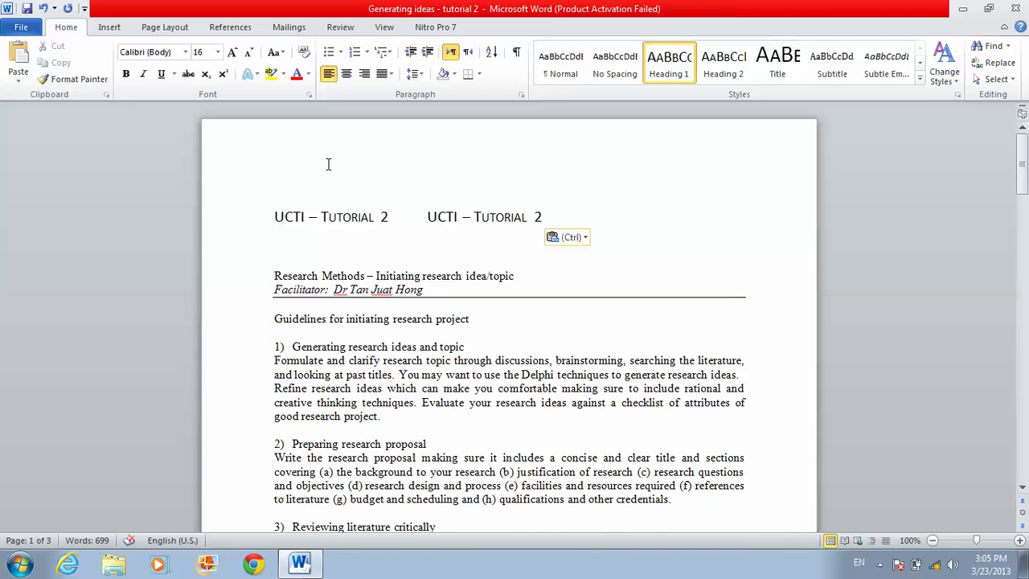
{"action": "left_click", "coordinate": [19, 58]}
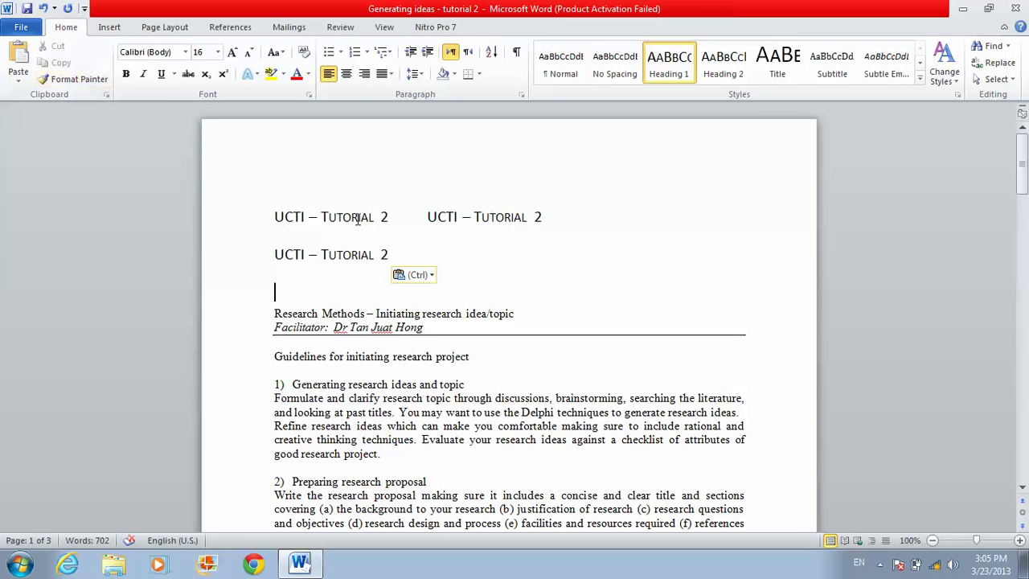
Undo both pasted copies of the "UCTI – Tutorial 2" heading
{"action": "left_click", "coordinate": [42, 9]}
{"action": "left_click", "coordinate": [43, 9]}
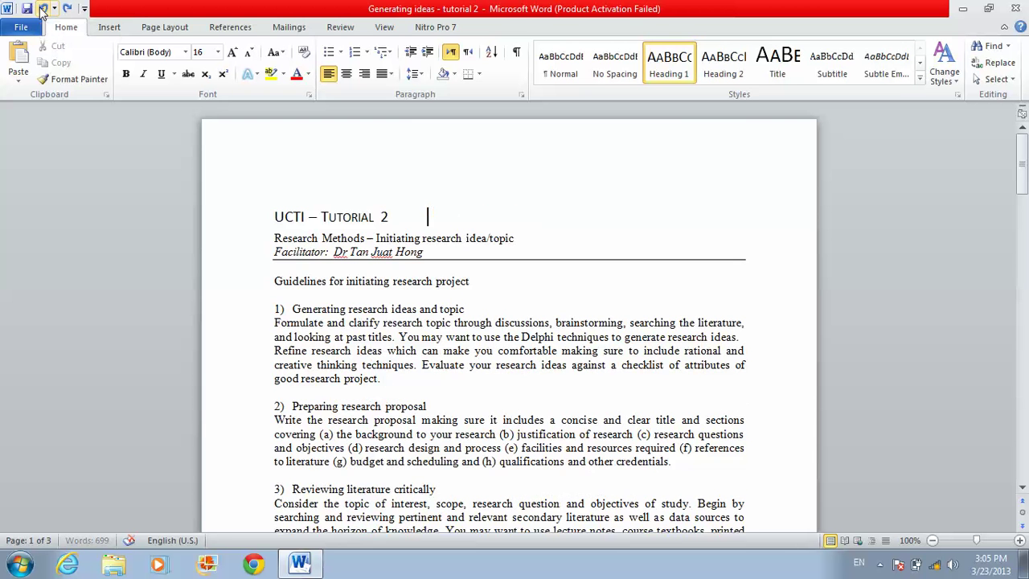
{"action": "left_click", "coordinate": [43, 8]}
{"action": "left_click", "coordinate": [42, 9]}
Cut the line "Guidelines for initiating research project", insert two blank lines in its place, and paste it below them
{"action": "left_click_drag", "start_coordinate": [408, 213], "coordinate": [291, 283]}
{"action": "key", "text": "ctrl+c"}
{"action": "left_click", "coordinate": [485, 281]}
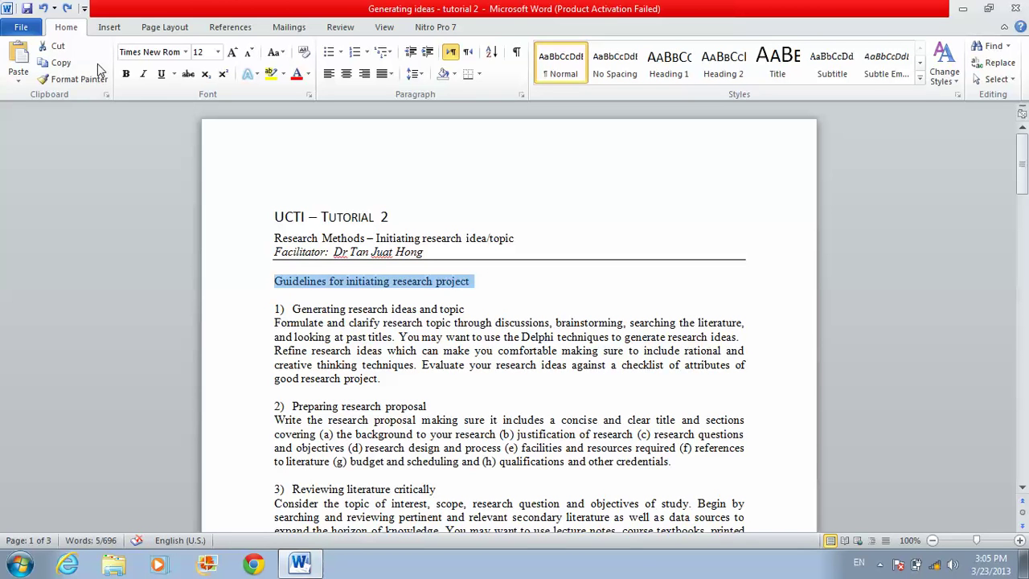
{"action": "left_click", "coordinate": [58, 49]}
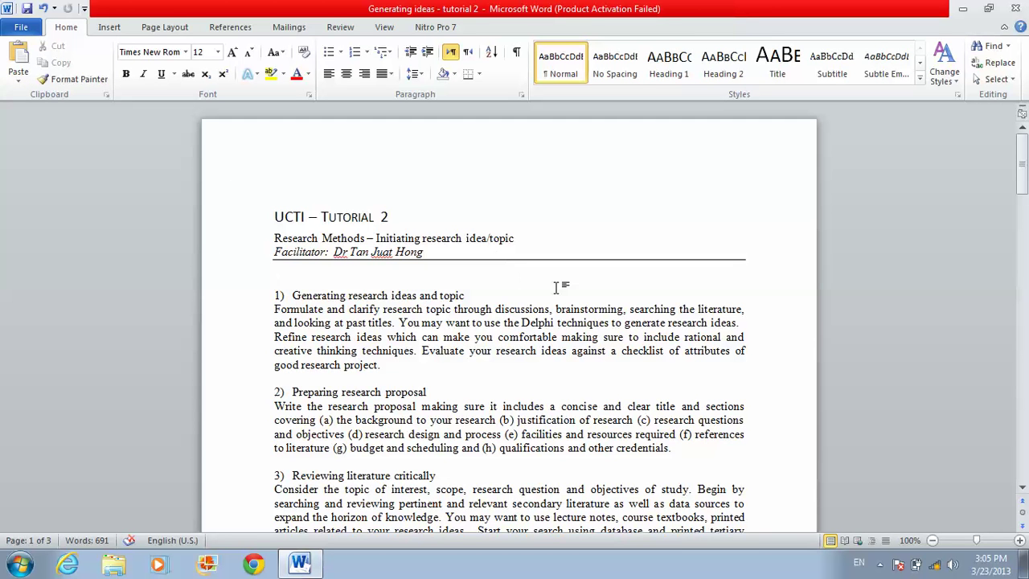
{"action": "key", "text": "Return"}
{"action": "key", "text": "Return"}
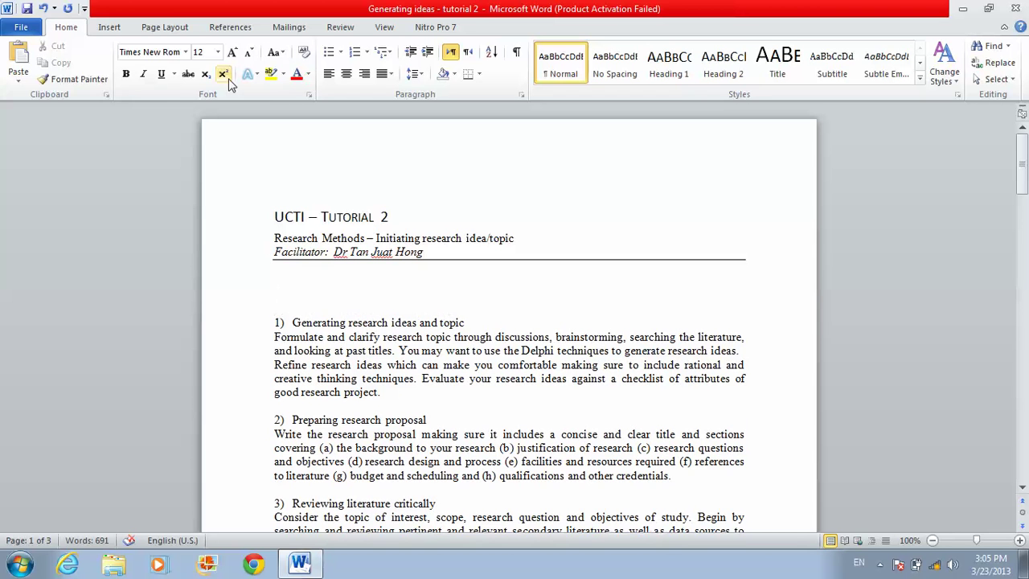
{"action": "left_click", "coordinate": [18, 57]}
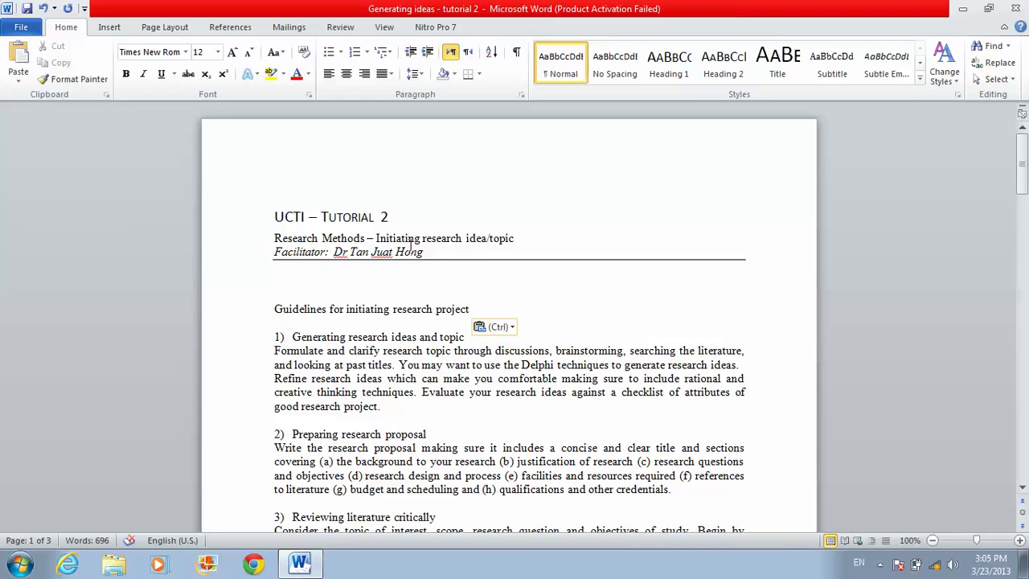
Cut the facilitator line and paste it one line lower, leaving a blank line under the "Research Methods" line
{"action": "left_click_drag", "start_coordinate": [426, 252], "coordinate": [223, 242]}
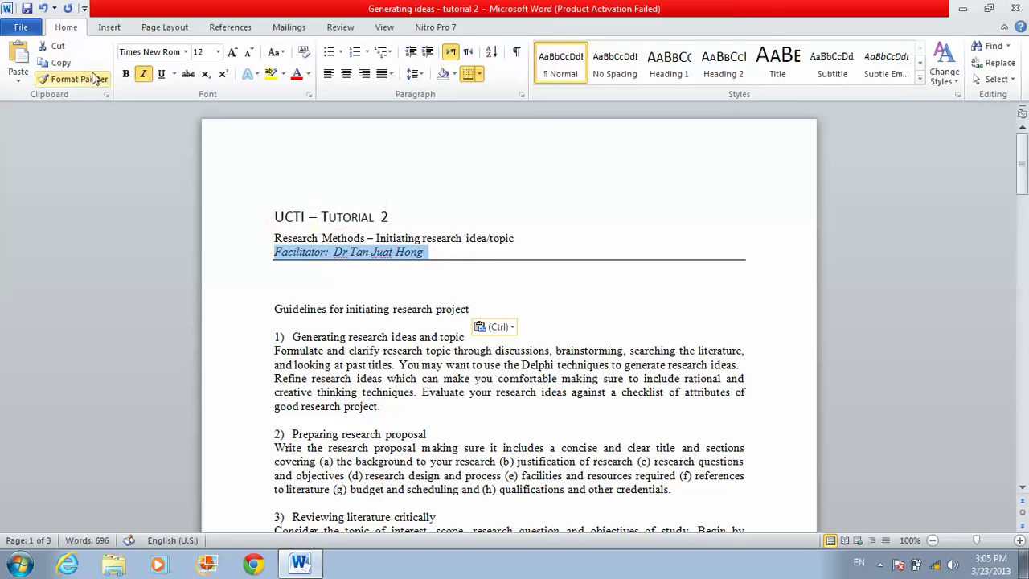
{"action": "left_click", "coordinate": [58, 50]}
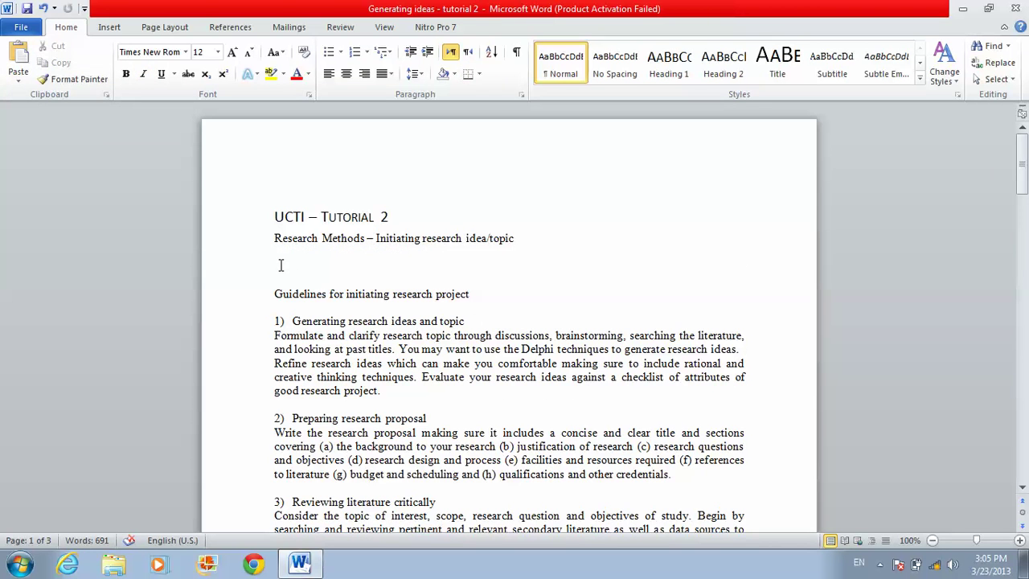
{"action": "key", "text": "ctrl+v"}
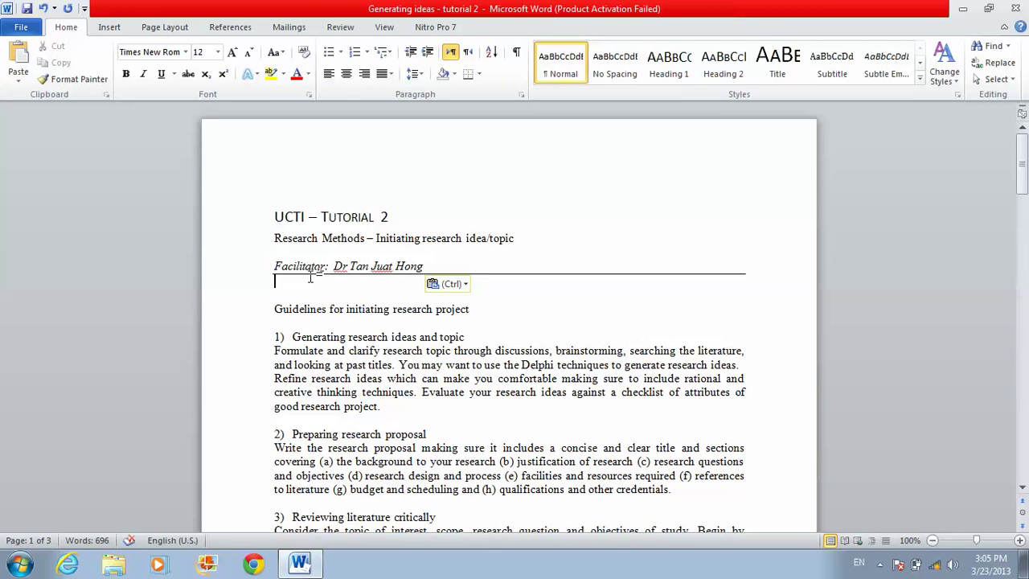
{"action": "left_click", "coordinate": [362, 256]}
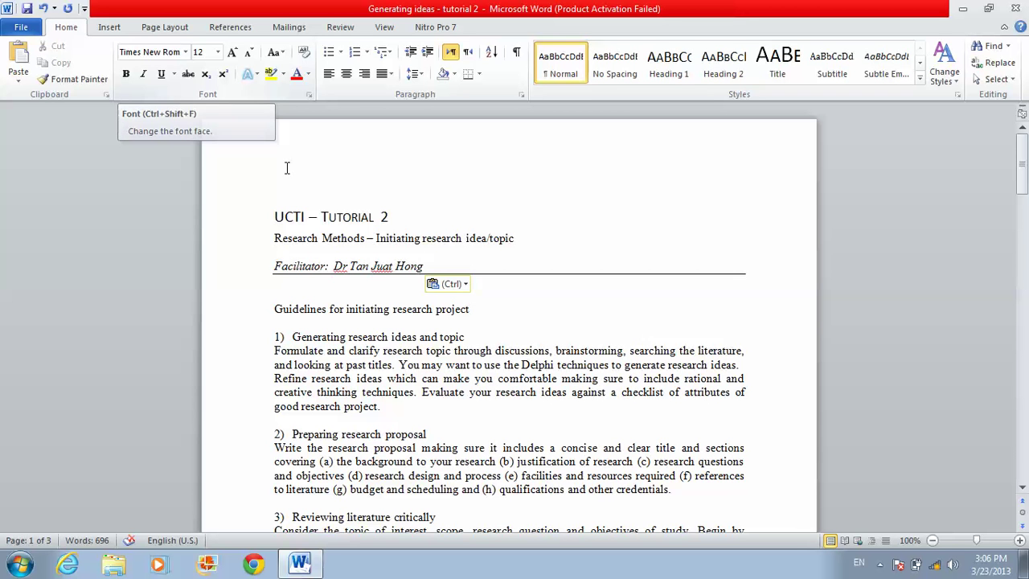
Set the font of "research ideas and topic" in the first numbered heading to Times New Roman
{"action": "left_click_drag", "start_coordinate": [466, 337], "coordinate": [359, 339]}
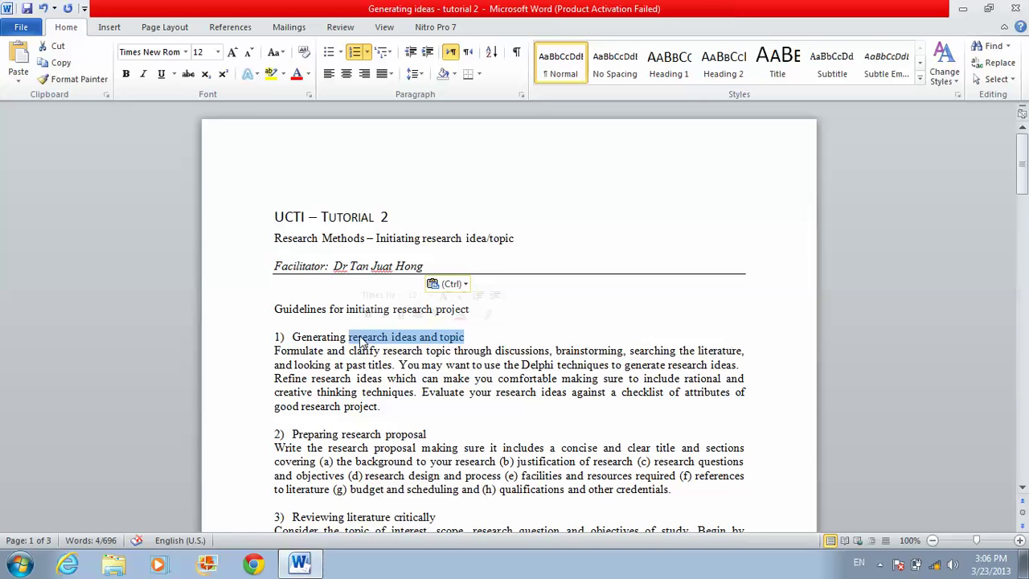
{"action": "left_click", "coordinate": [186, 53]}
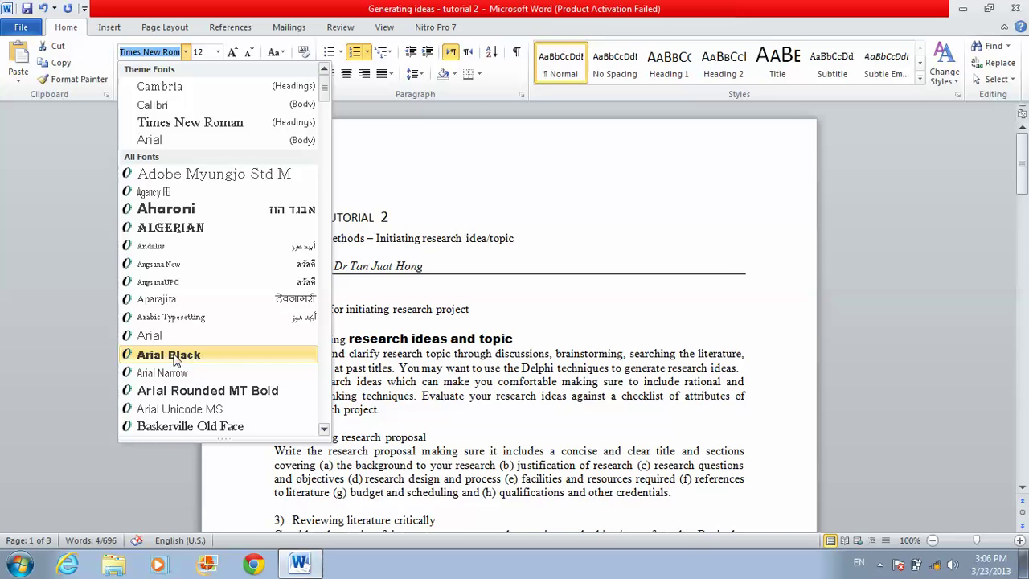
{"action": "left_click", "coordinate": [171, 125]}
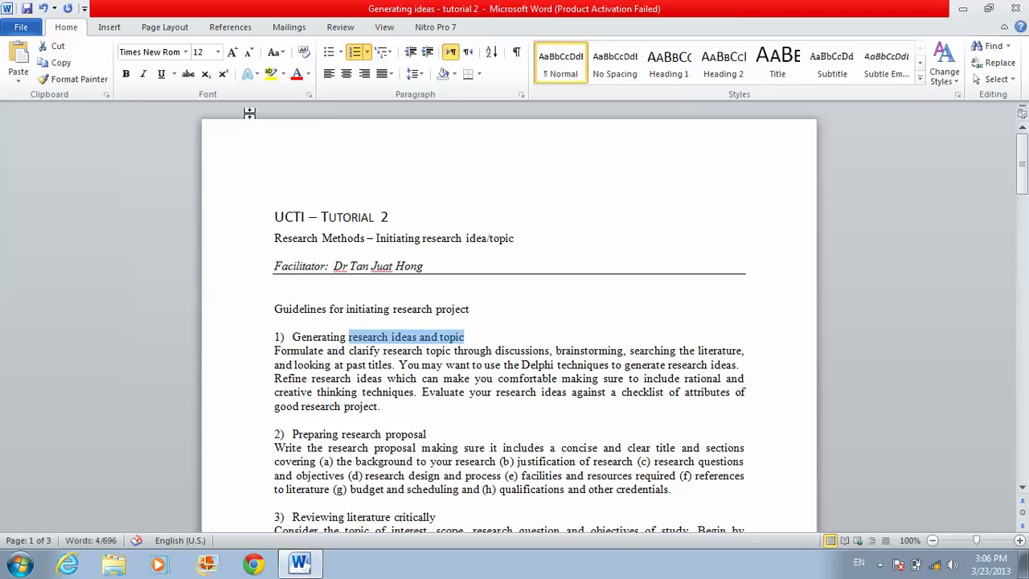
Enlarge "research ideas and topic" in the first numbered heading to size 14, 16 and finally 20
{"action": "left_click", "coordinate": [216, 53]}
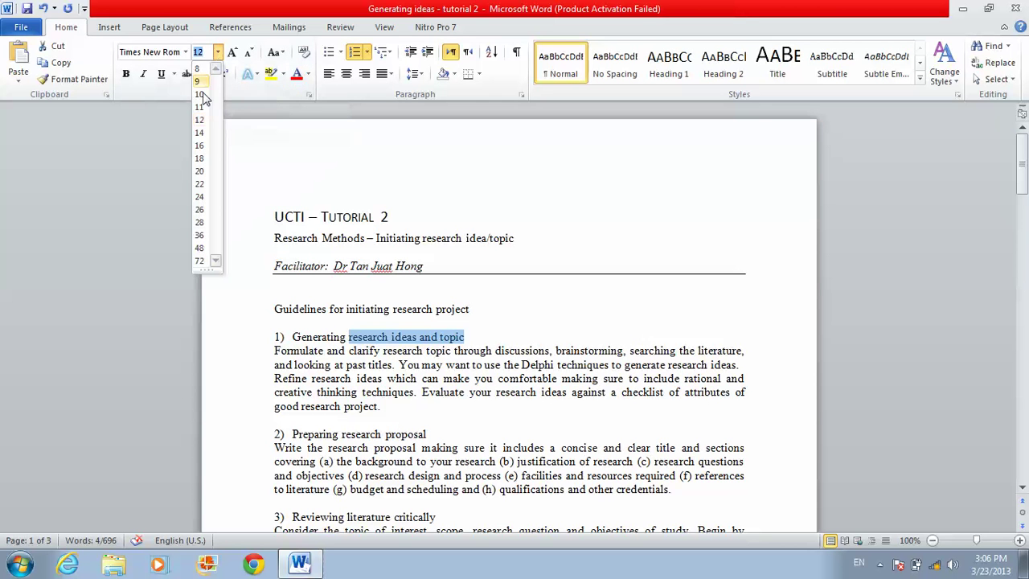
{"action": "left_click", "coordinate": [202, 134]}
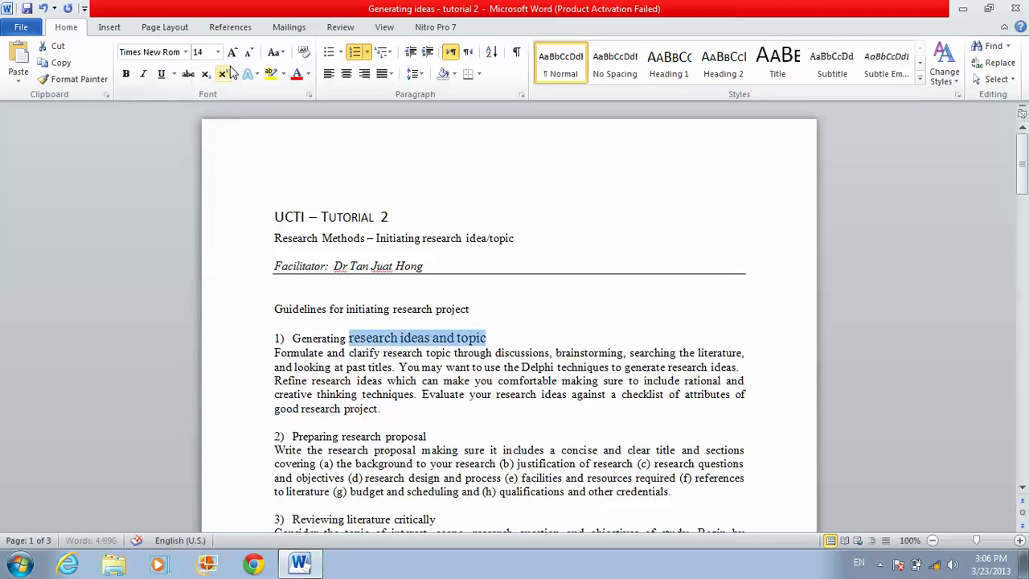
{"action": "left_click", "coordinate": [217, 51]}
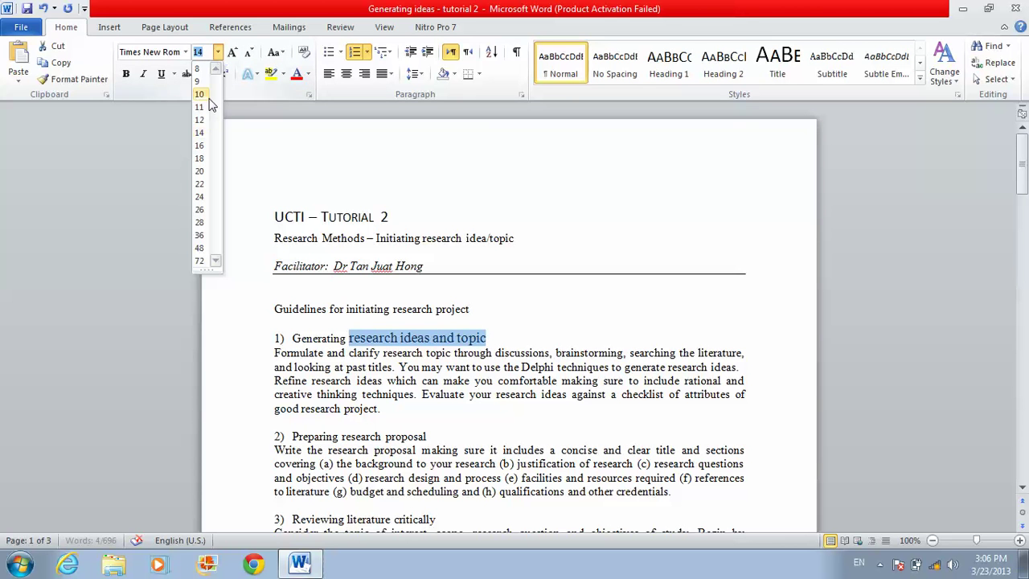
{"action": "left_click", "coordinate": [201, 145]}
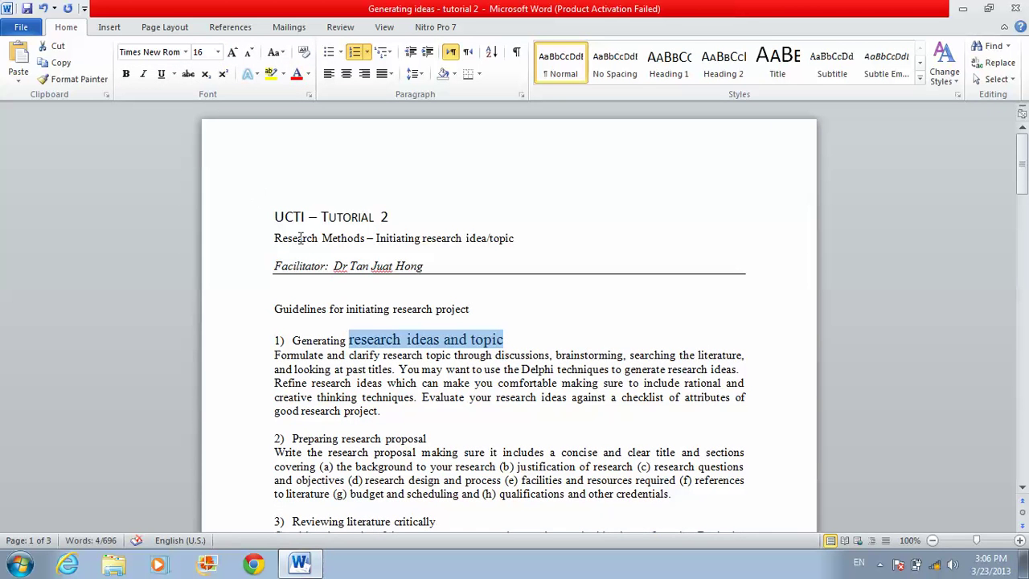
{"action": "left_click", "coordinate": [234, 53]}
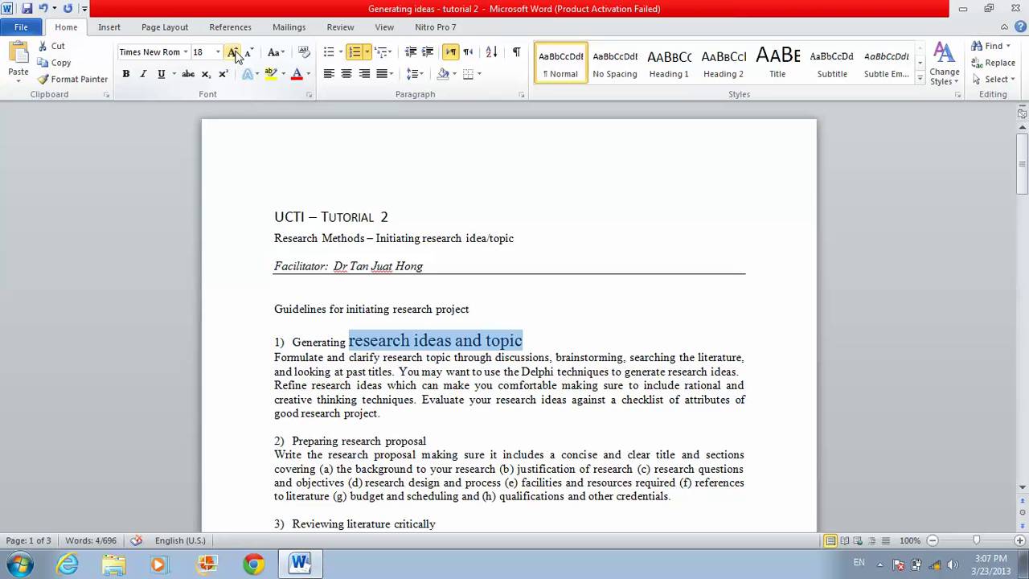
{"action": "left_click", "coordinate": [234, 53]}
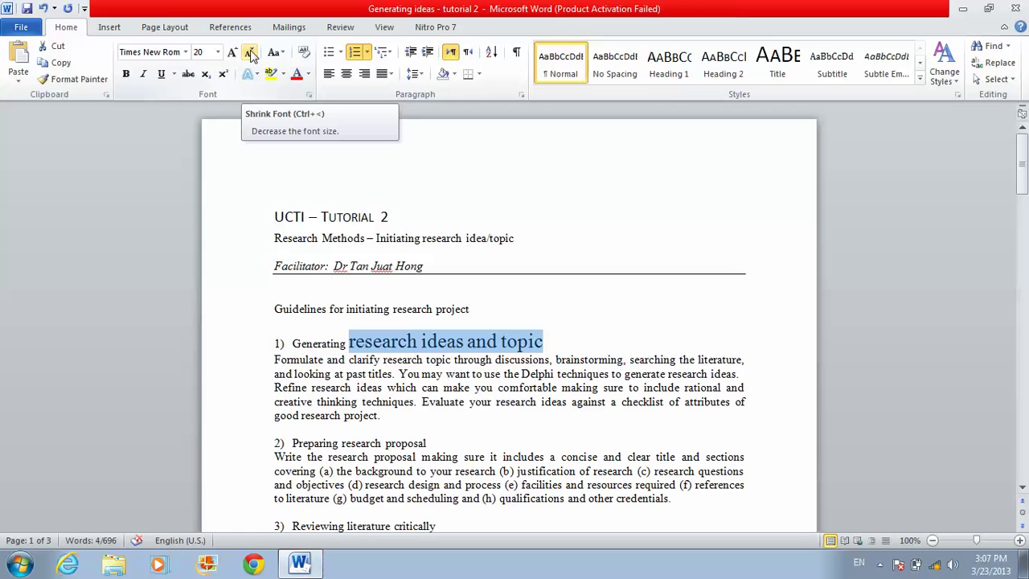
Shrink "research ideas and topic" in the first numbered heading step by step to size 12
{"action": "left_click", "coordinate": [252, 54]}
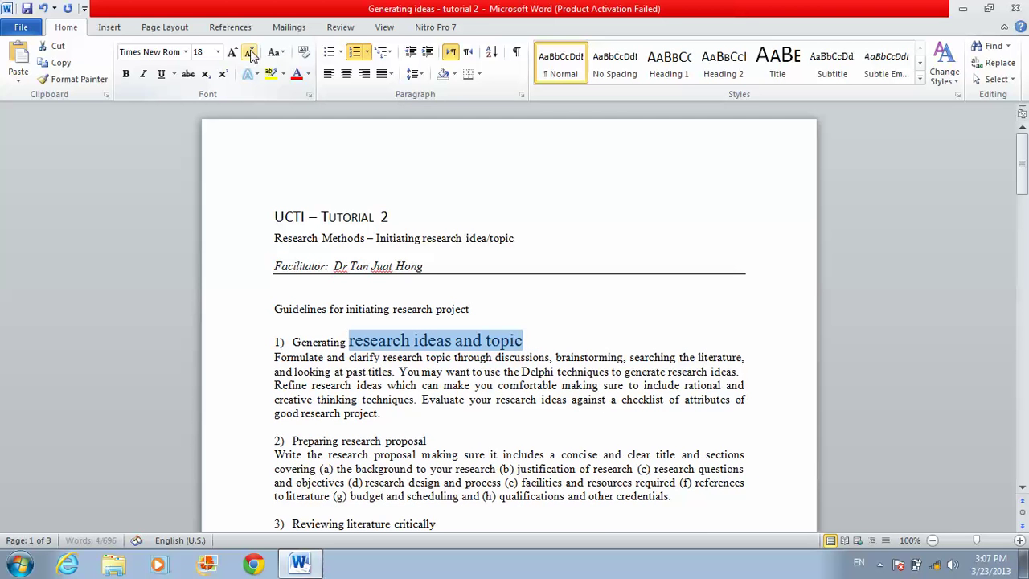
{"action": "left_click", "coordinate": [251, 54]}
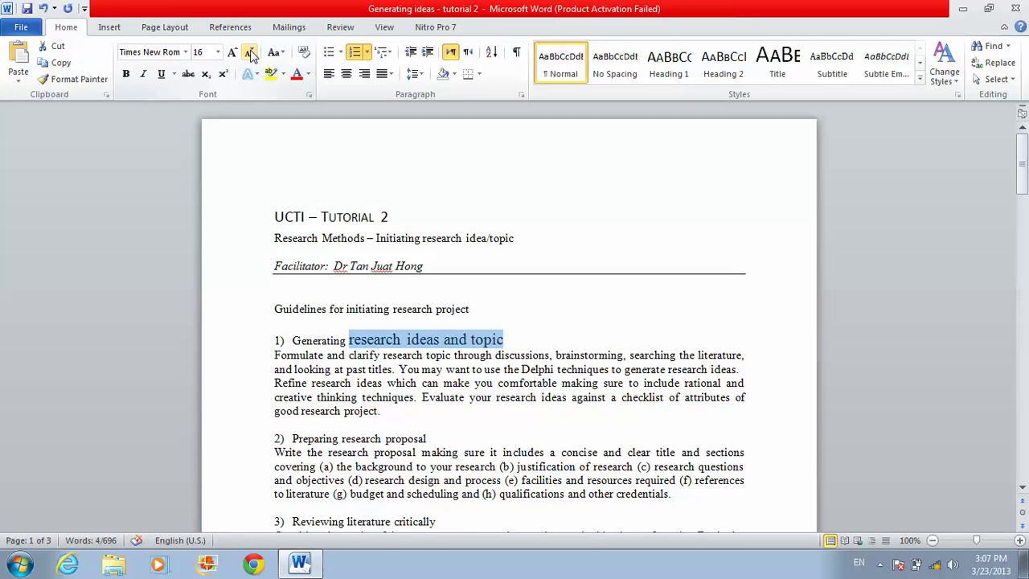
{"action": "left_click", "coordinate": [252, 53]}
{"action": "left_click", "coordinate": [252, 54]}
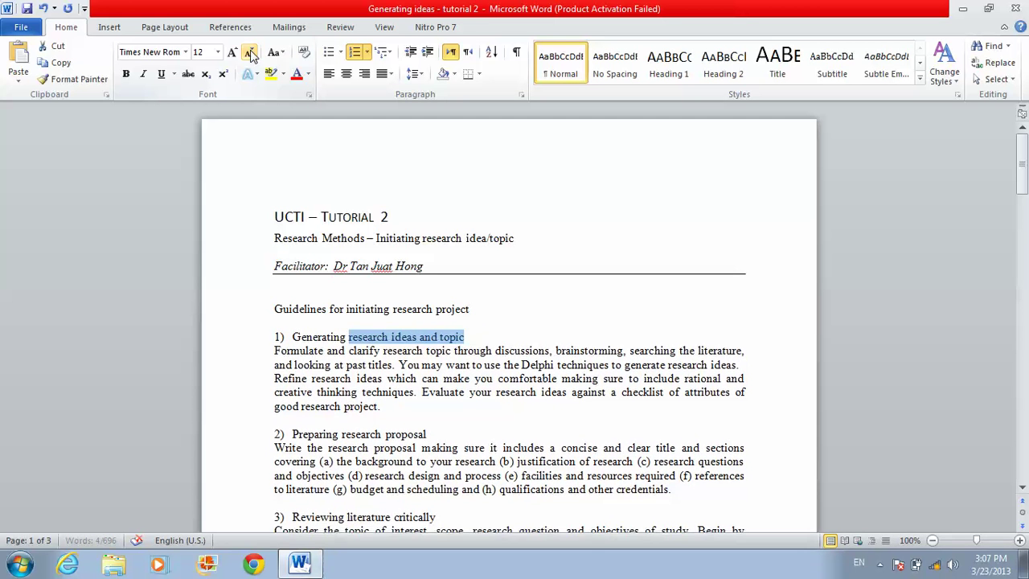
{"action": "left_click", "coordinate": [337, 357]}
Make the line "Guidelines for initiating research project" bold
{"action": "left_click", "coordinate": [266, 308]}
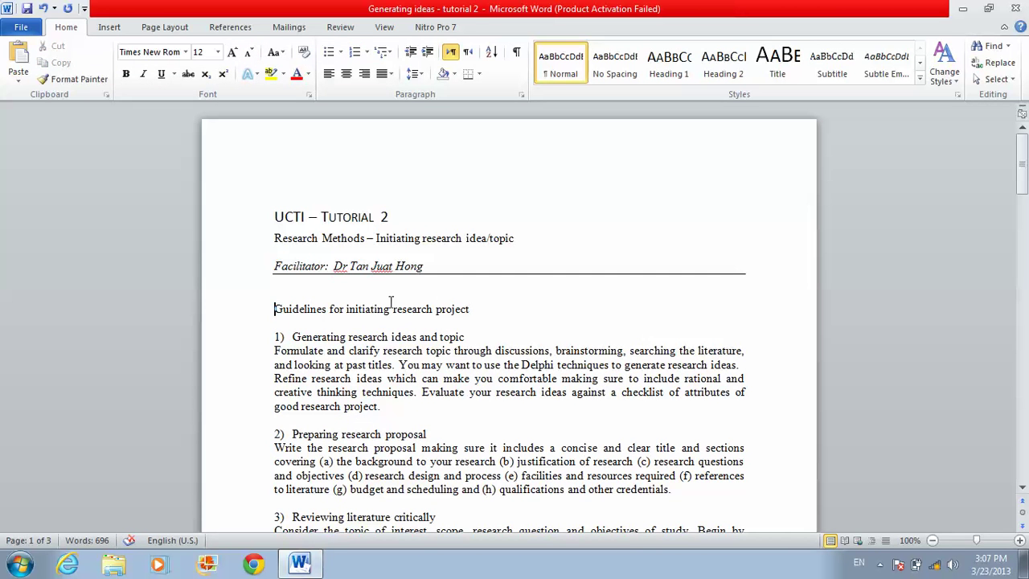
{"action": "left_click", "coordinate": [480, 311], "text": "shift"}
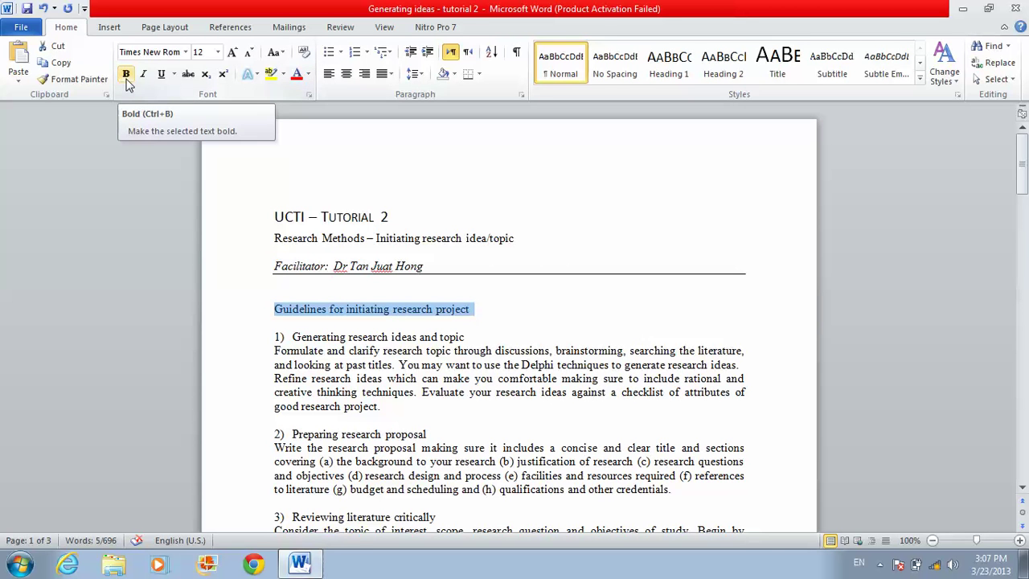
{"action": "left_click", "coordinate": [126, 74]}
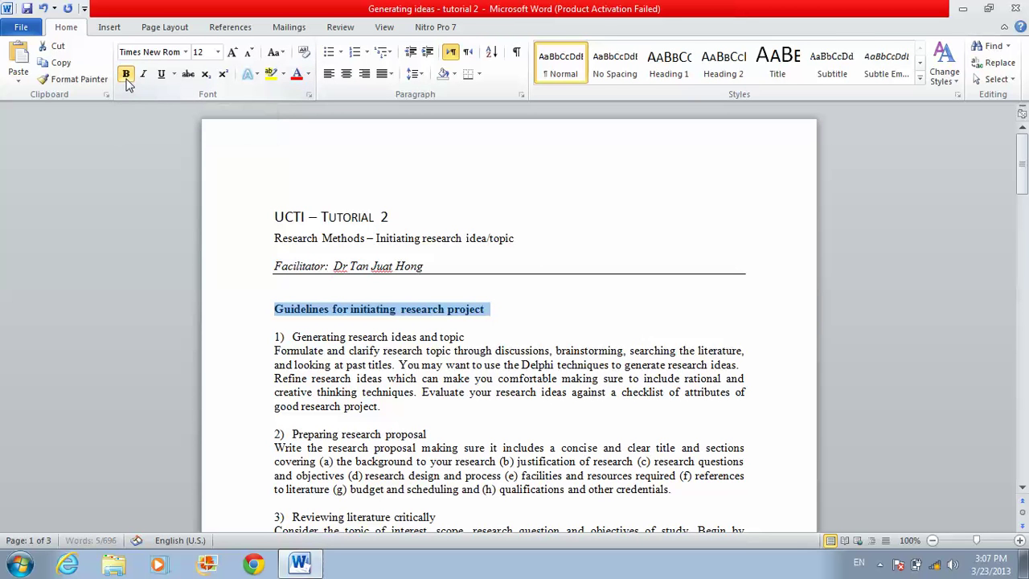
{"action": "left_click", "coordinate": [593, 323]}
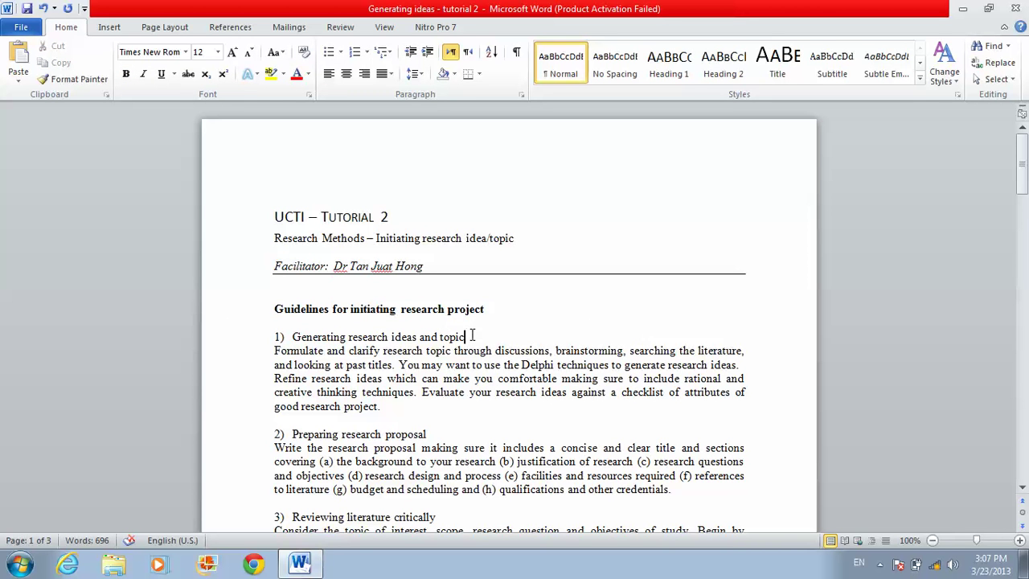
Make the first numbered heading, "Generating research ideas and topic", bold, italic and underlined
{"action": "left_click_drag", "start_coordinate": [473, 336], "coordinate": [319, 344]}
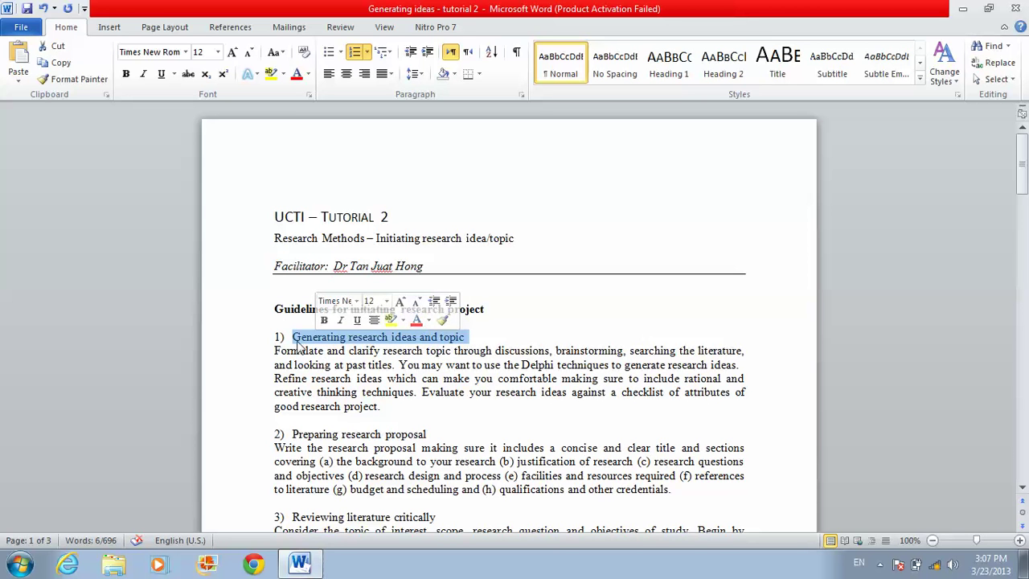
{"action": "left_click", "coordinate": [127, 74]}
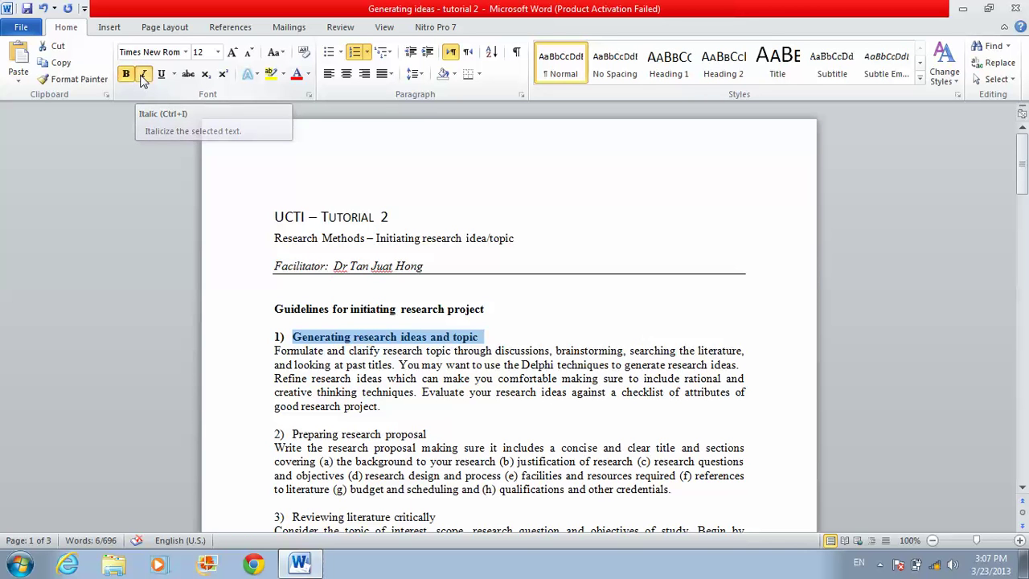
{"action": "left_click", "coordinate": [143, 75]}
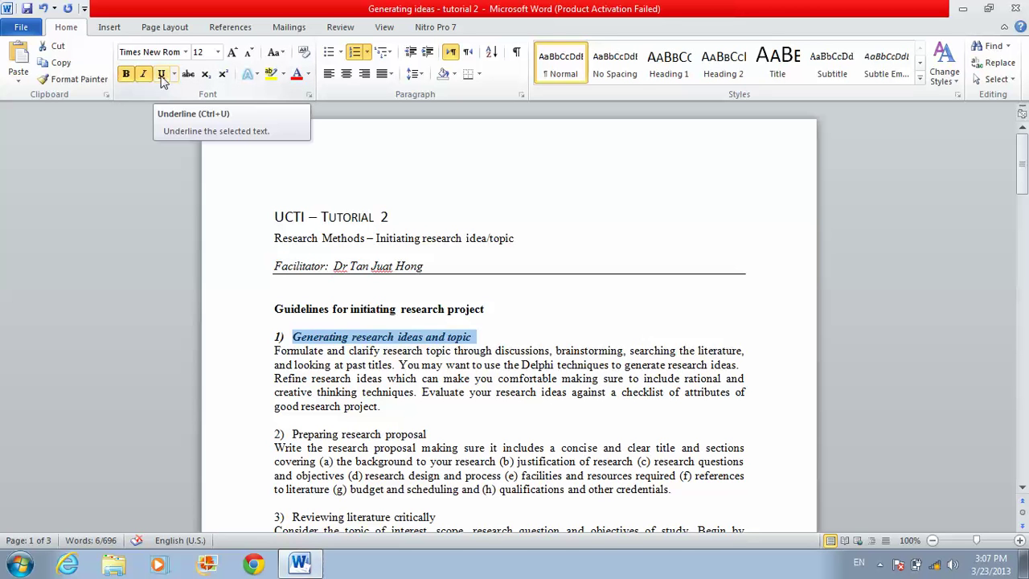
{"action": "left_click", "coordinate": [161, 76]}
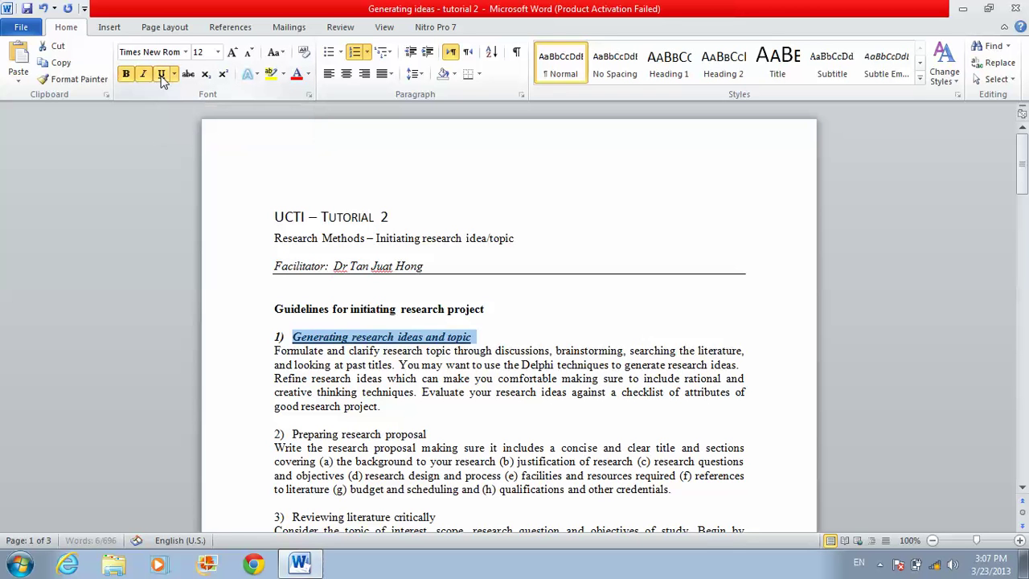
{"action": "left_click", "coordinate": [447, 413]}
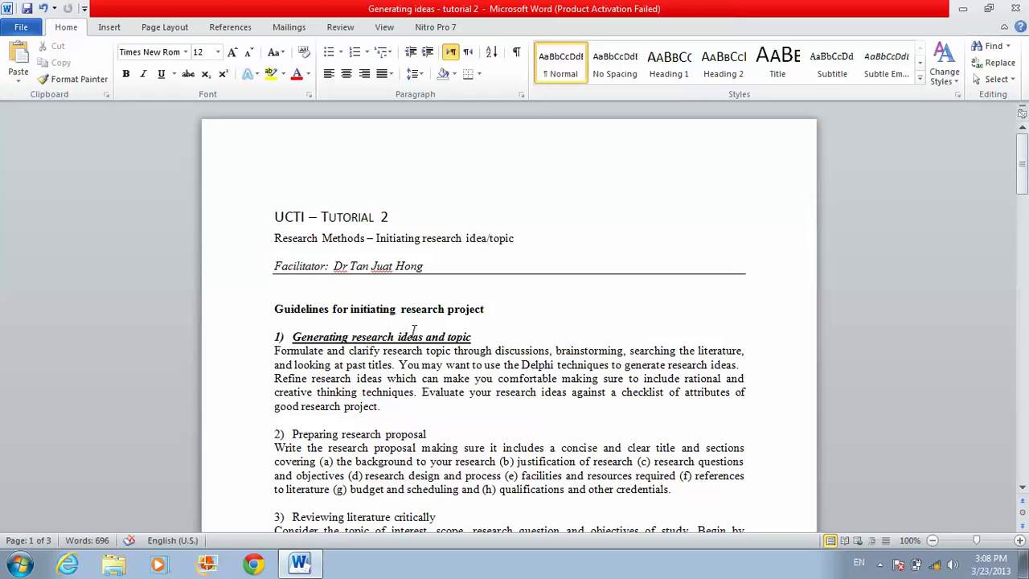
Apply strikethrough to the word "discussions" in the first section's paragraph
{"action": "left_click_drag", "start_coordinate": [495, 350], "coordinate": [551, 351]}
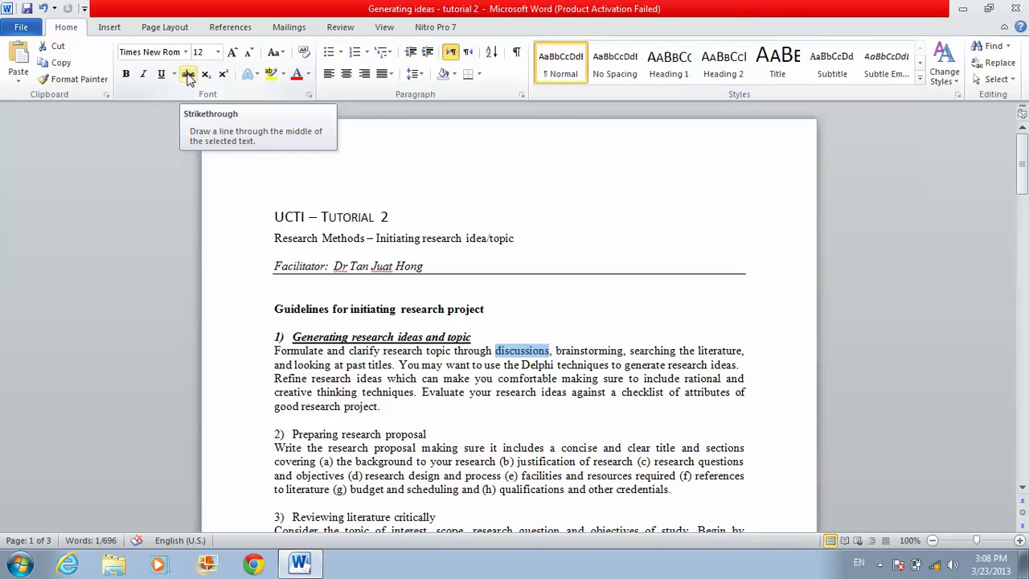
{"action": "left_click", "coordinate": [188, 75]}
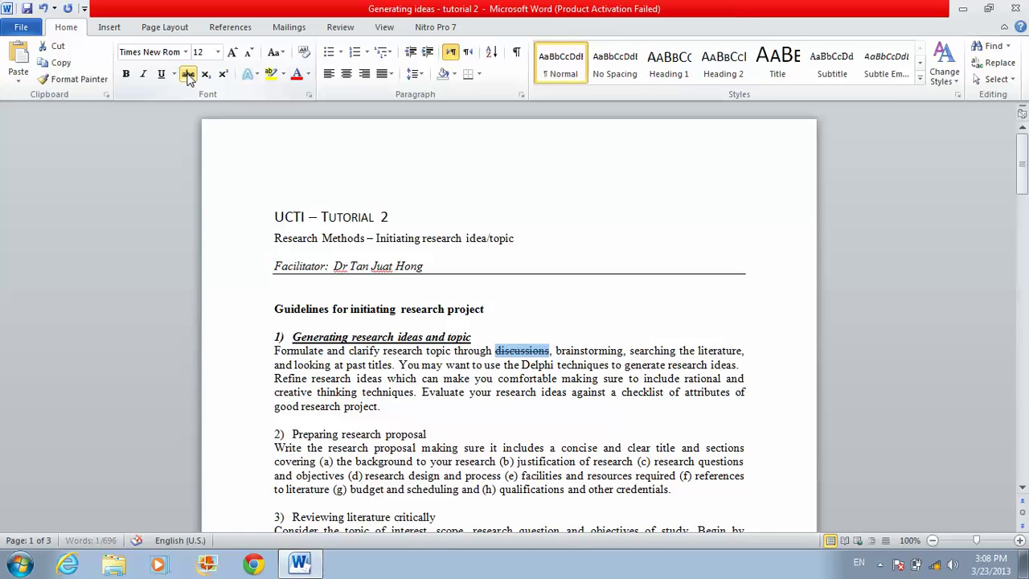
{"action": "left_click", "coordinate": [552, 364]}
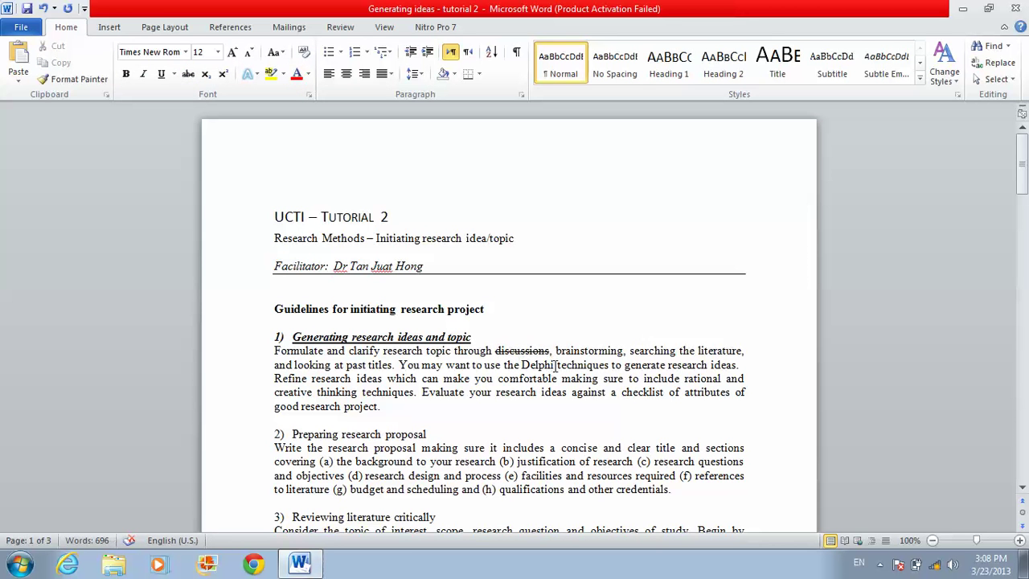
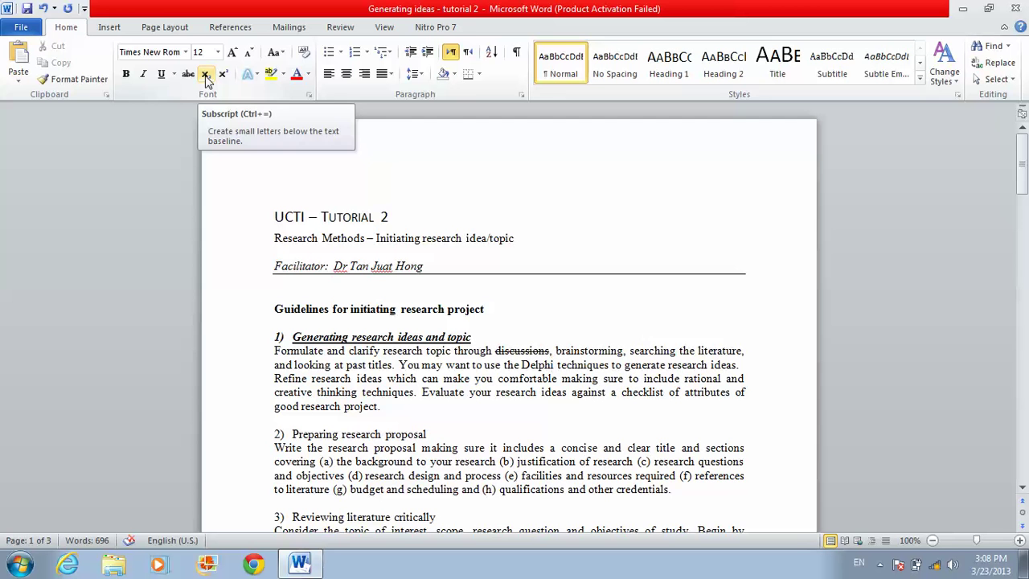
Add "R2" on a new line below the first section's paragraph and make its 2 a subscript
{"action": "left_click", "coordinate": [382, 407]}
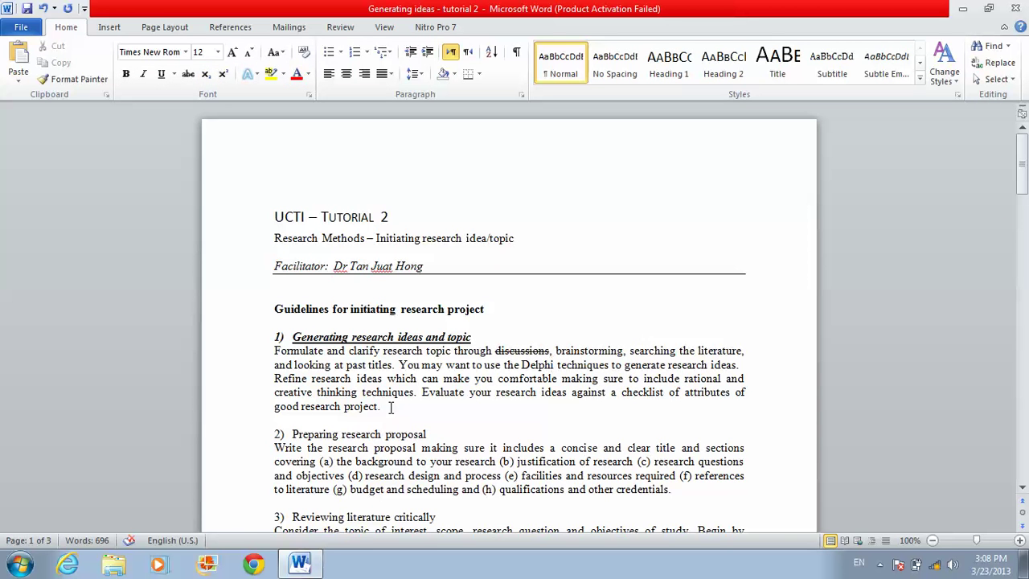
{"action": "key", "text": "Return"}
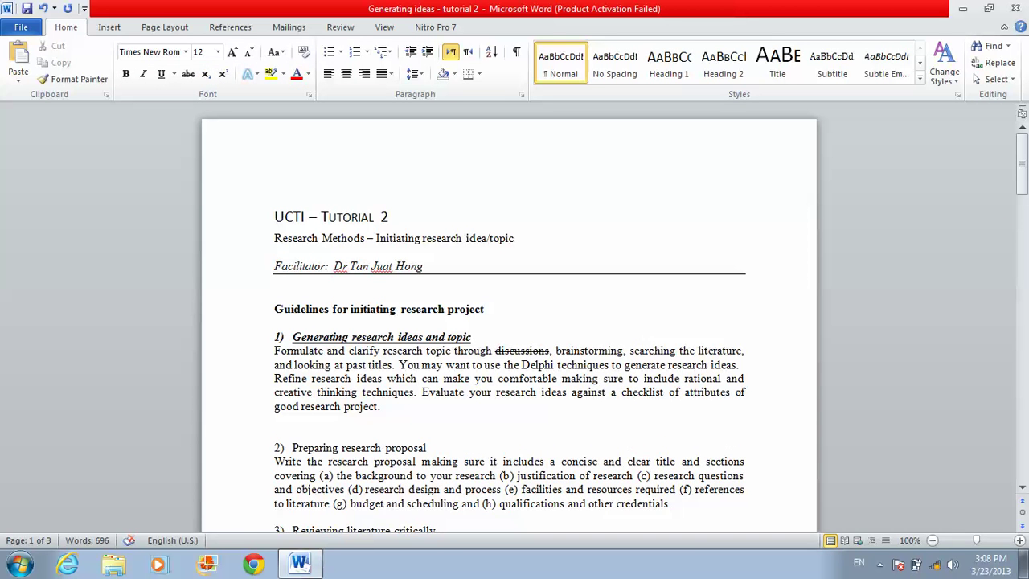
{"action": "type", "text": "R2"}
{"action": "left_click_drag", "start_coordinate": [293, 420], "coordinate": [282, 420]}
{"action": "left_click", "coordinate": [206, 73]}
{"action": "left_click", "coordinate": [321, 426]}
{"action": "type", "text": "R"}
{"action": "key", "text": "BackSpace"}
{"action": "key", "text": "ctrl+equal"}
{"action": "key", "text": "ctrl+equal"}
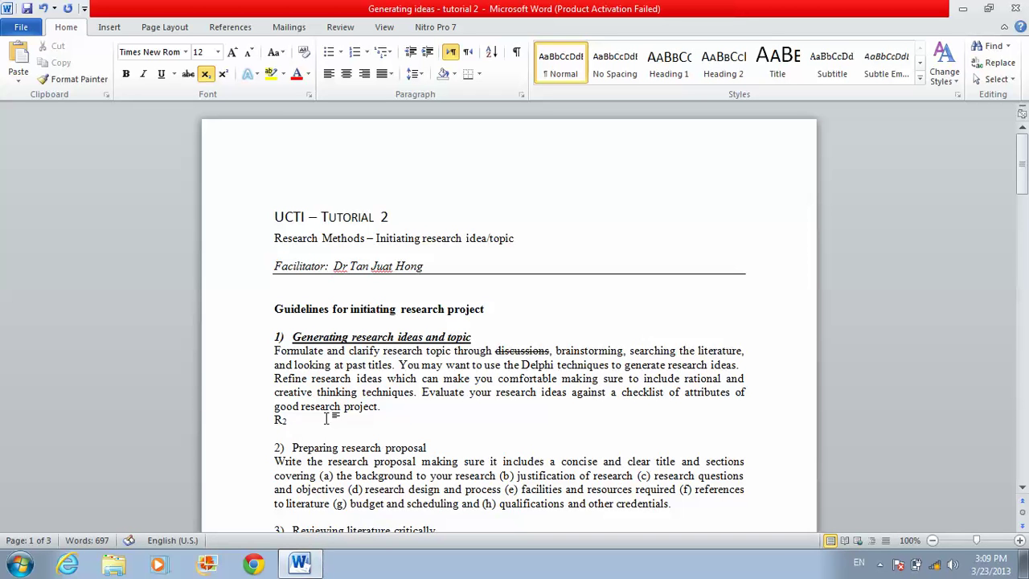
{"action": "type", "text": "R"}
{"action": "key", "text": "BackSpace"}
Add "R2" after "good research project." in the first section and make its 2 a superscript
{"action": "left_click", "coordinate": [393, 407]}
{"action": "type", "text": "R"}
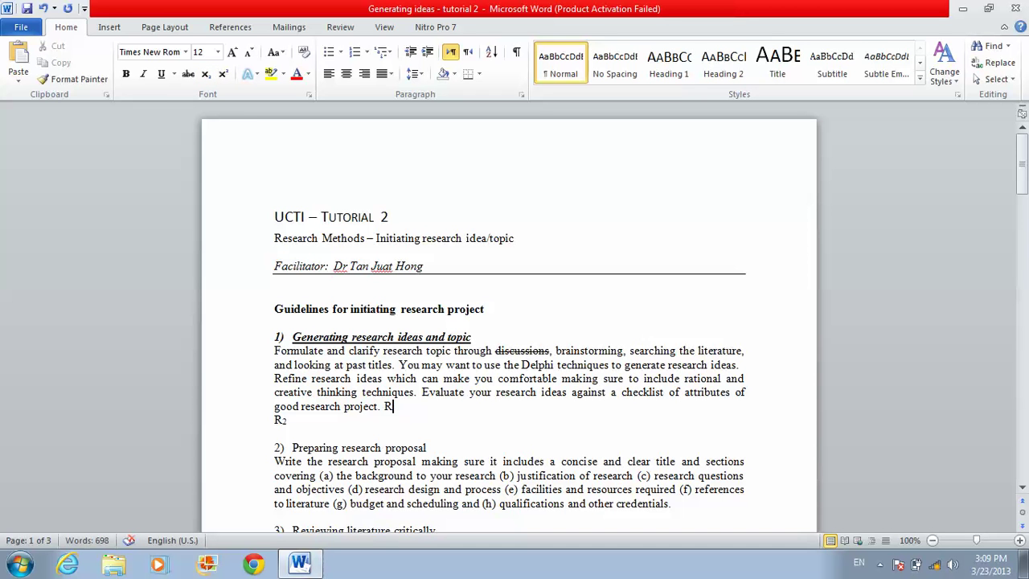
{"action": "type", "text": "2"}
{"action": "double_click", "coordinate": [391, 406]}
{"action": "left_click_drag", "start_coordinate": [392, 406], "coordinate": [399, 406]}
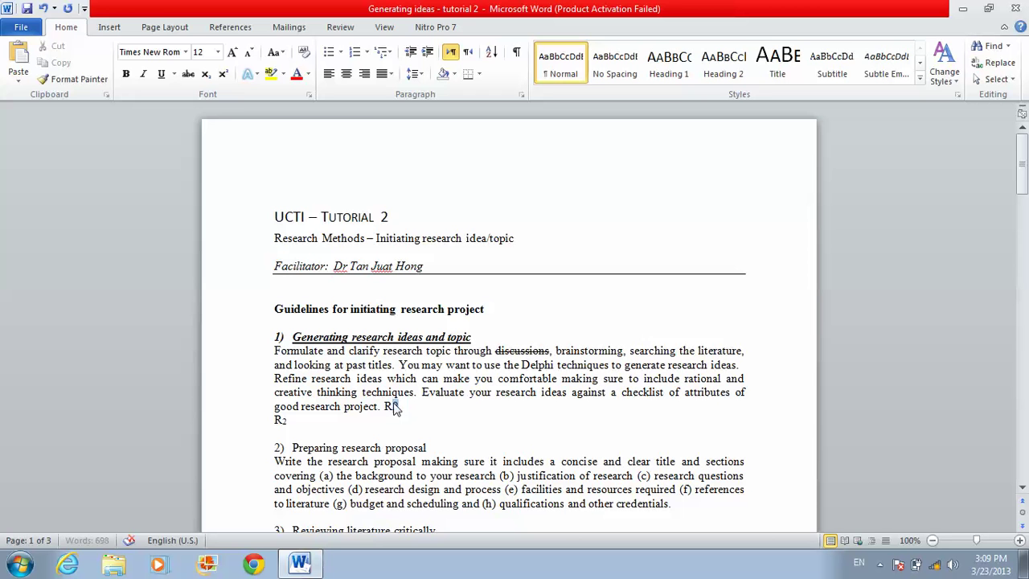
{"action": "left_click", "coordinate": [224, 78]}
{"action": "left_click", "coordinate": [395, 431]}
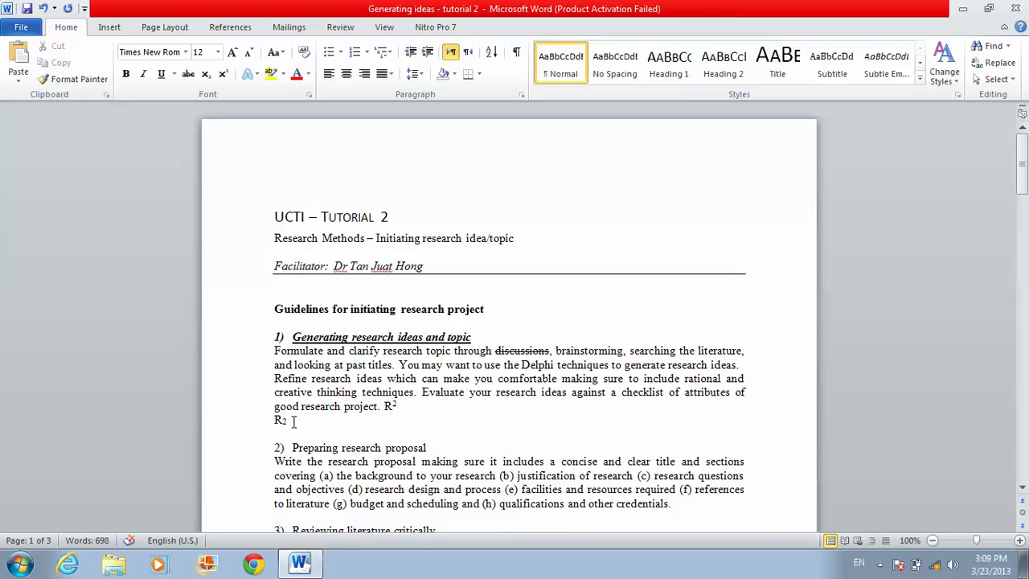
{"action": "left_click", "coordinate": [210, 78]}
{"action": "left_click", "coordinate": [224, 77]}
{"action": "left_click", "coordinate": [381, 378]}
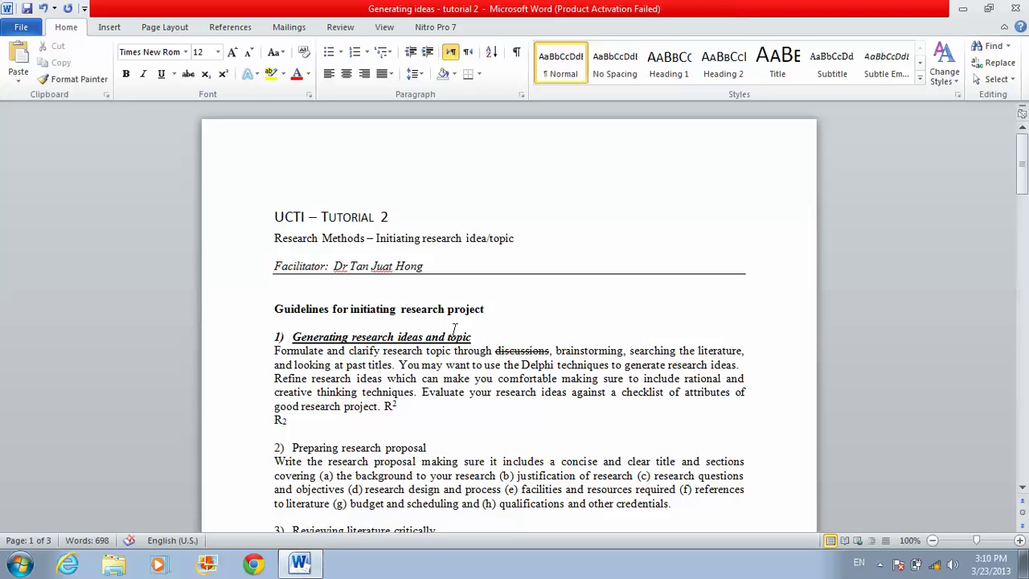
Apply the pale blue outlined text effect to the heading "Generating research ideas and topic"
{"action": "left_click_drag", "start_coordinate": [479, 331], "coordinate": [309, 338]}
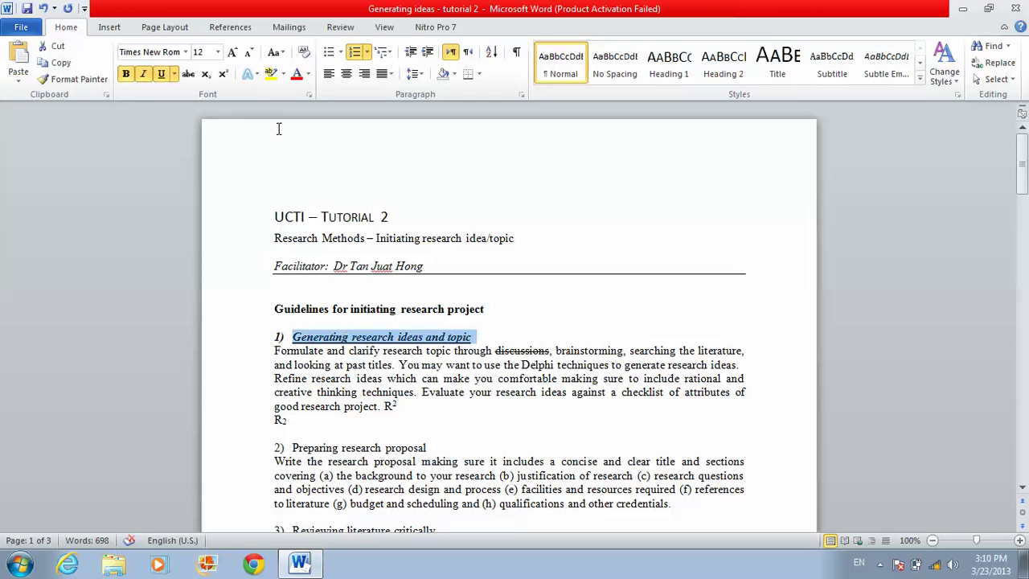
{"action": "left_click", "coordinate": [257, 74]}
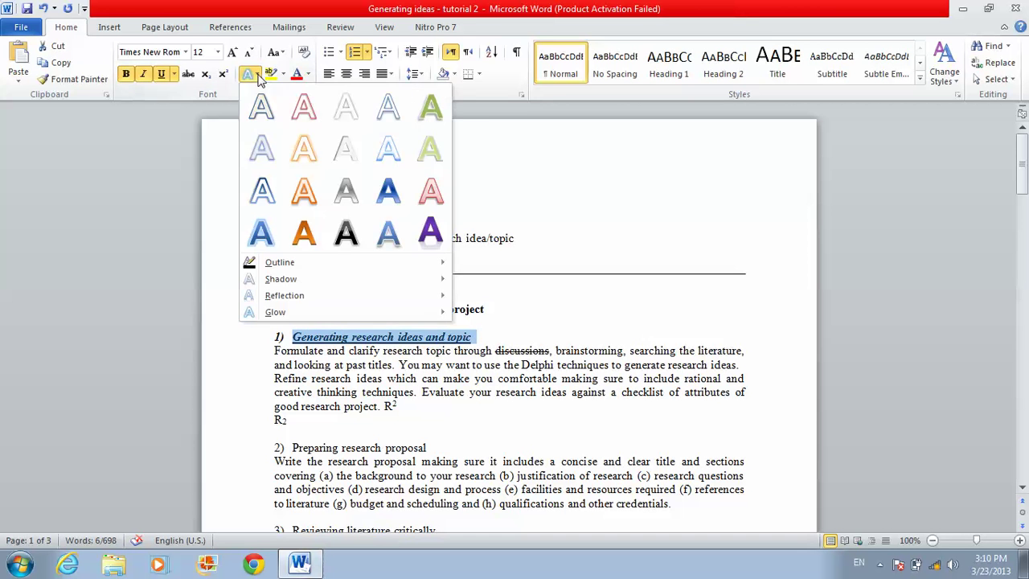
{"action": "left_click", "coordinate": [261, 149]}
{"action": "left_click", "coordinate": [427, 402]}
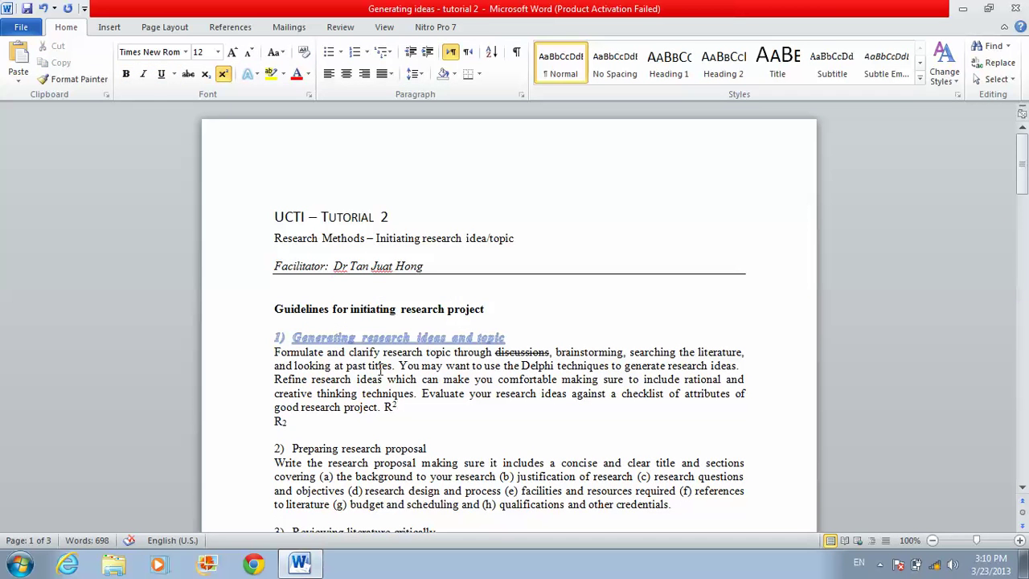
Try to set the font color of the heading "Generating research ideas and topic" to the darkest shade of the theme's dark blue
{"action": "left_click", "coordinate": [514, 337]}
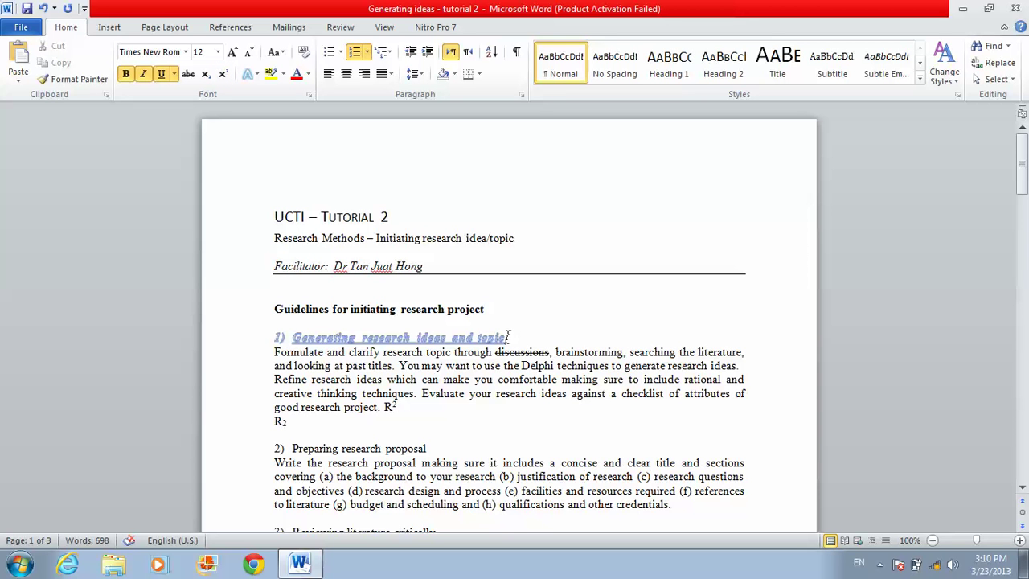
{"action": "triple_click", "coordinate": [513, 338]}
{"action": "left_click", "coordinate": [508, 337]}
{"action": "left_click_drag", "start_coordinate": [508, 337], "coordinate": [271, 334]}
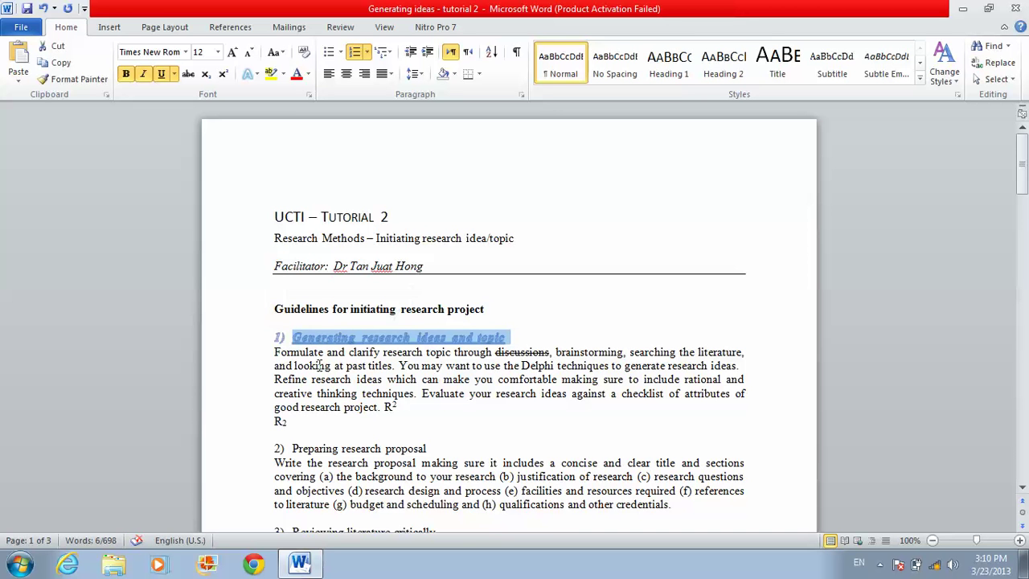
{"action": "left_click", "coordinate": [308, 74]}
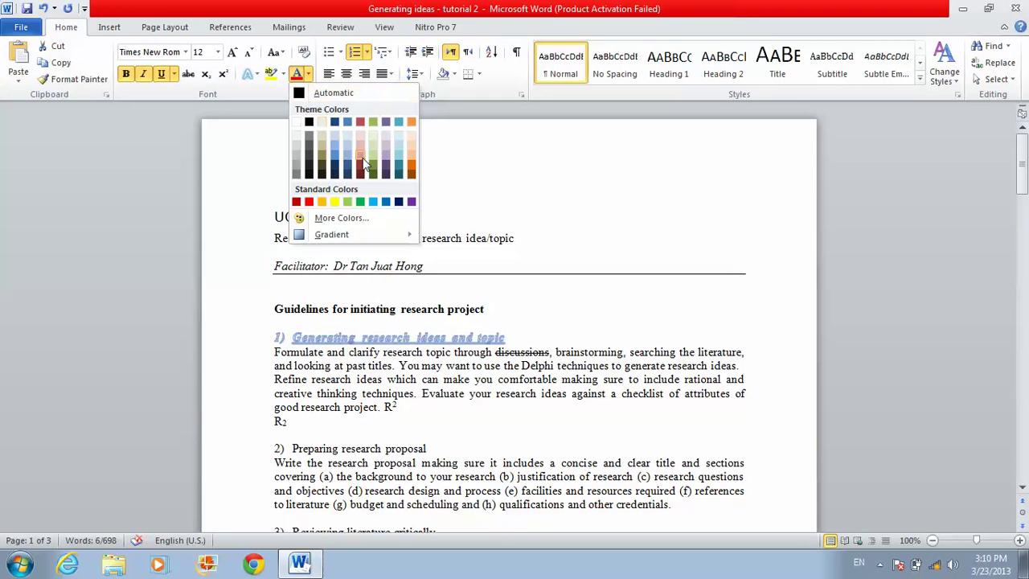
{"action": "left_click", "coordinate": [335, 173]}
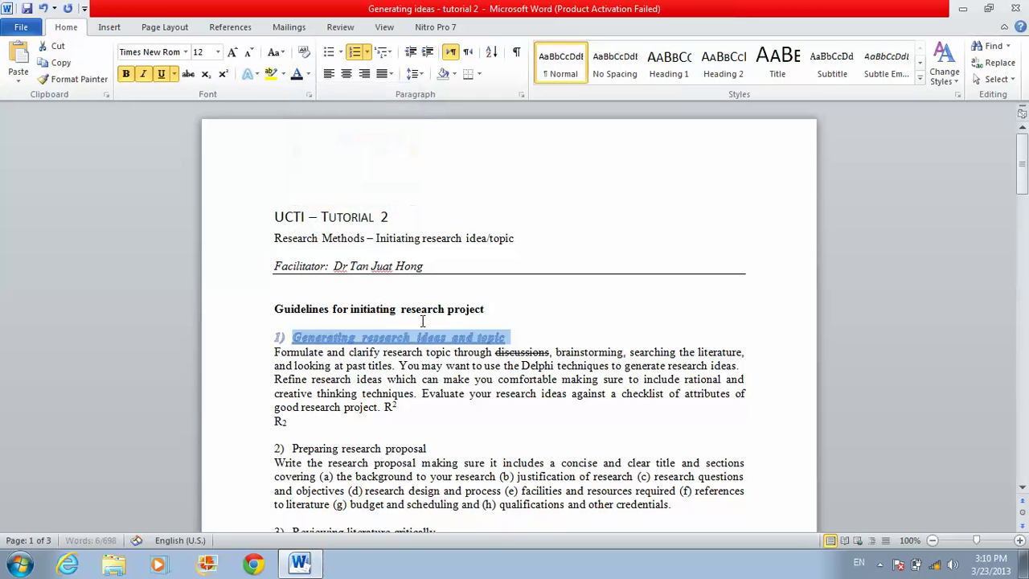
{"action": "left_click", "coordinate": [255, 76]}
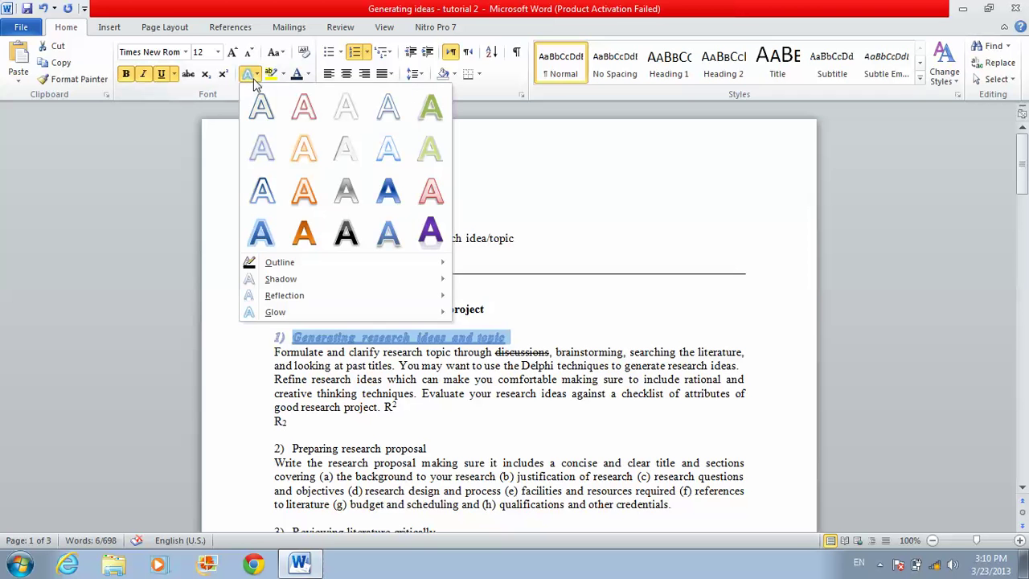
{"action": "left_click", "coordinate": [400, 392]}
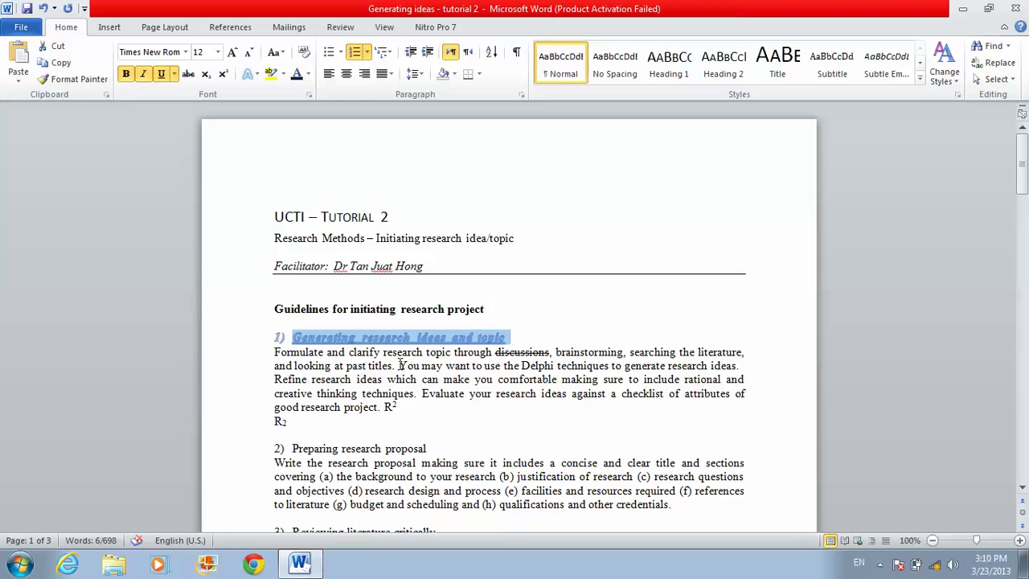
Set the font color of "You may want to use" in the first section to the lightest shade of the theme's dark blue
{"action": "left_click_drag", "start_coordinate": [399, 366], "coordinate": [502, 366]}
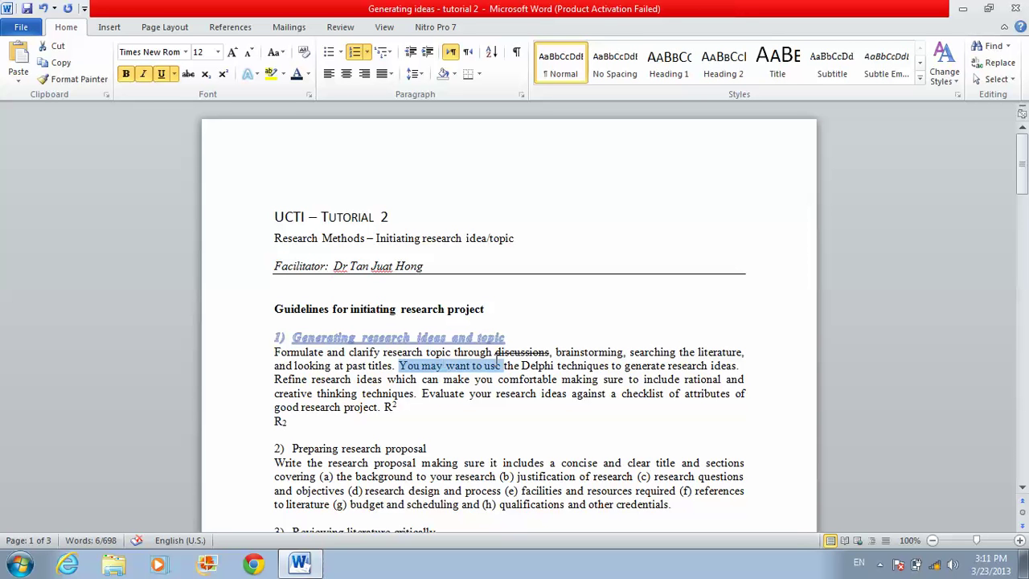
{"action": "left_click", "coordinate": [307, 74]}
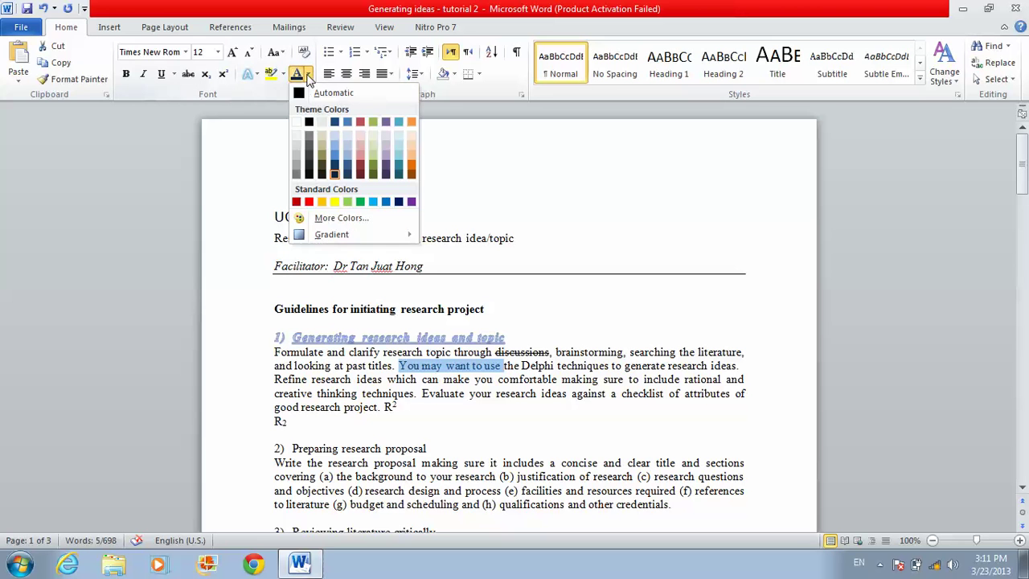
{"action": "left_click", "coordinate": [335, 129]}
{"action": "left_click", "coordinate": [423, 378]}
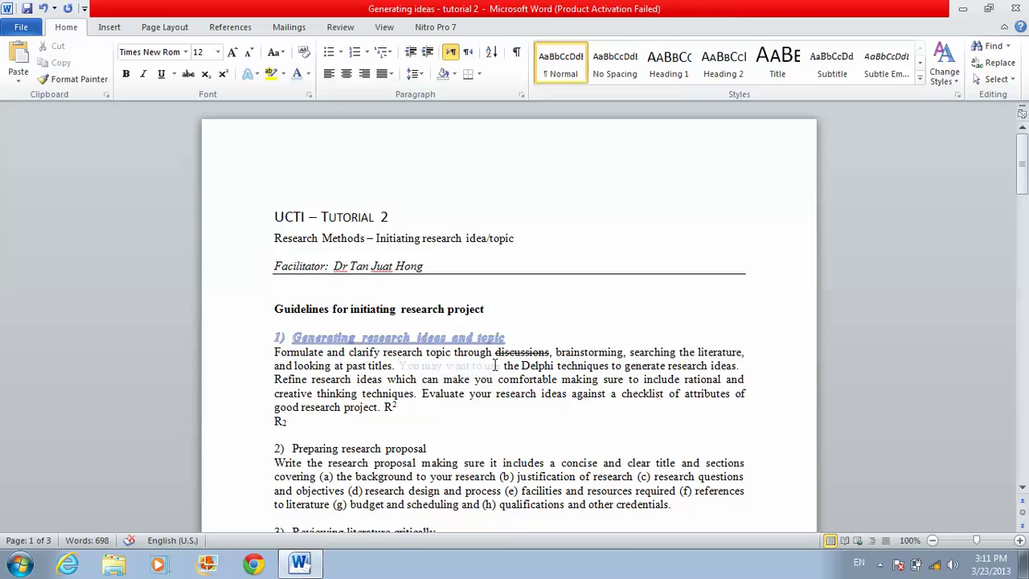
Set the font color of "You may want to use" in the first section to standard yellow
{"action": "left_click_drag", "start_coordinate": [502, 366], "coordinate": [399, 366]}
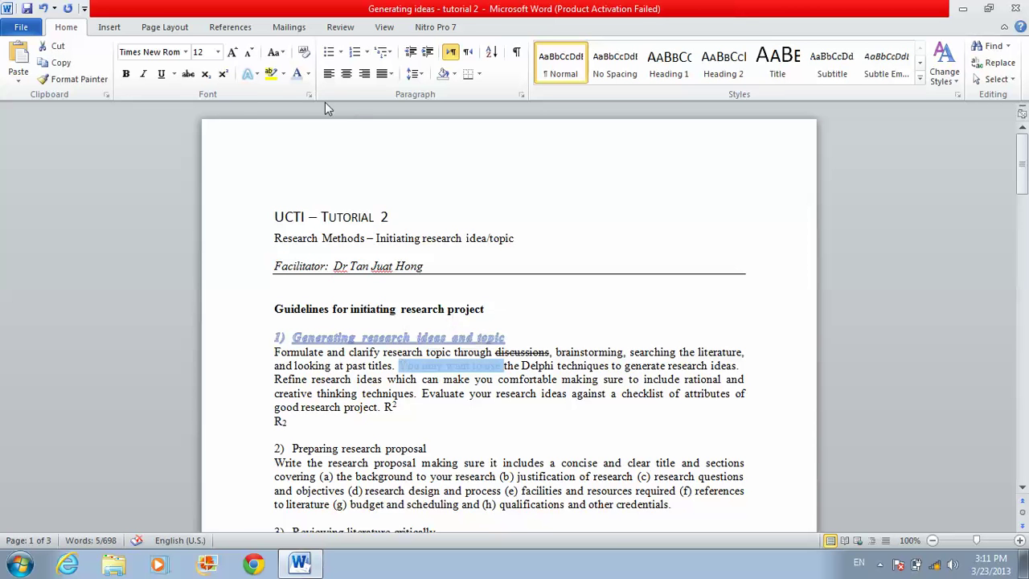
{"action": "left_click", "coordinate": [309, 78]}
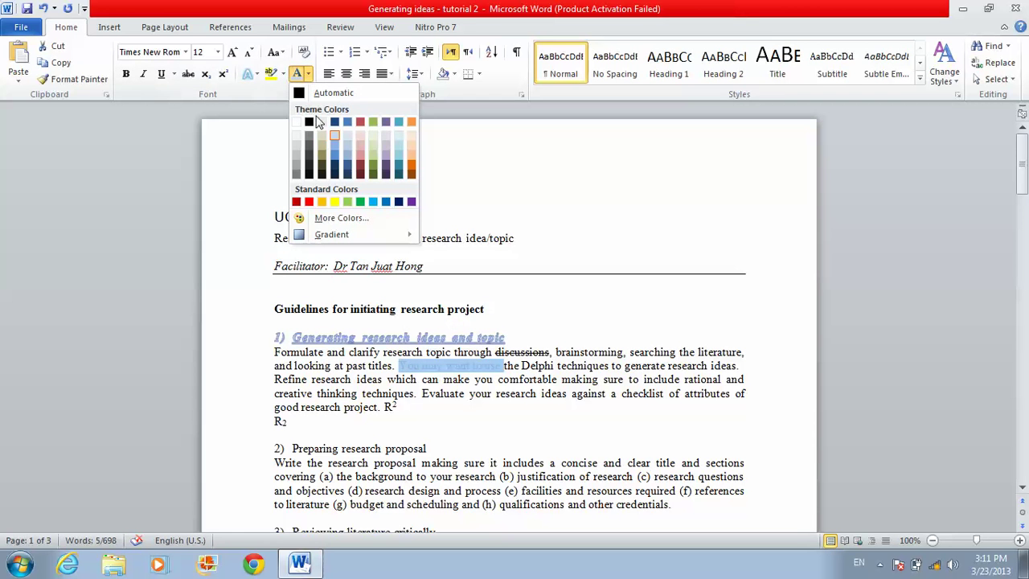
{"action": "left_click", "coordinate": [338, 200]}
{"action": "left_click", "coordinate": [492, 394]}
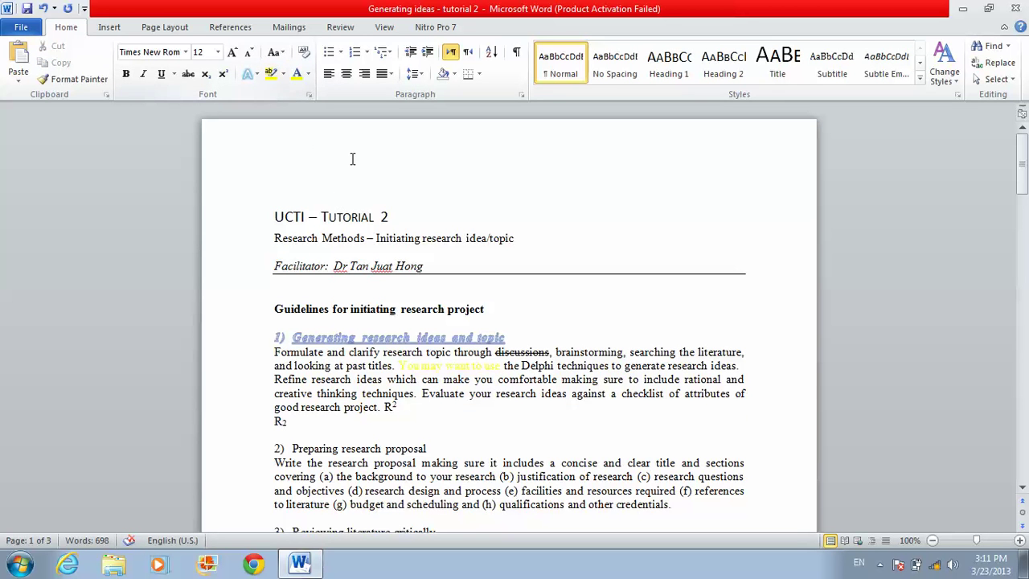
Highlight the first section's text from "creative thinking techniques" through the superscripted R2 in yellow
{"action": "left_click_drag", "start_coordinate": [542, 393], "coordinate": [282, 389]}
{"action": "left_click", "coordinate": [431, 411]}
{"action": "left_click", "coordinate": [283, 74]}
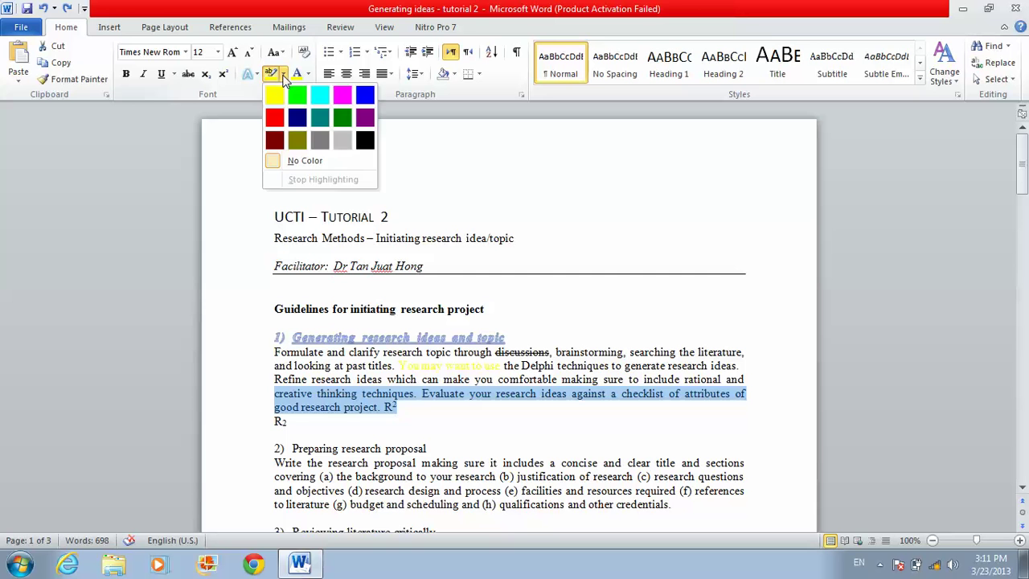
{"action": "left_click", "coordinate": [276, 96]}
{"action": "left_click", "coordinate": [520, 415]}
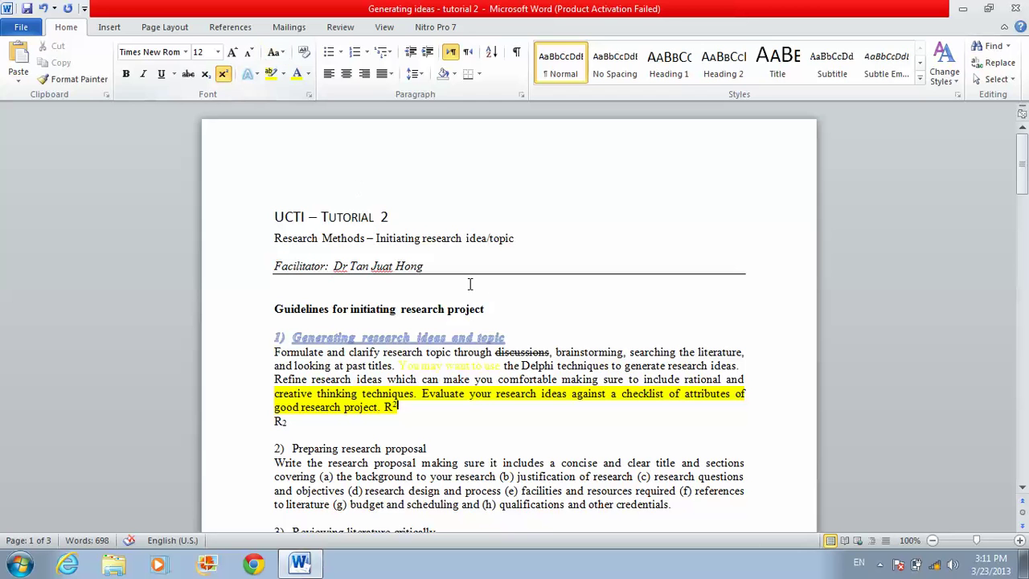
Change the case of the heading "Guidelines for initiating research project" to lowercase and on to UPPERCASE
{"action": "left_click_drag", "start_coordinate": [496, 303], "coordinate": [296, 306]}
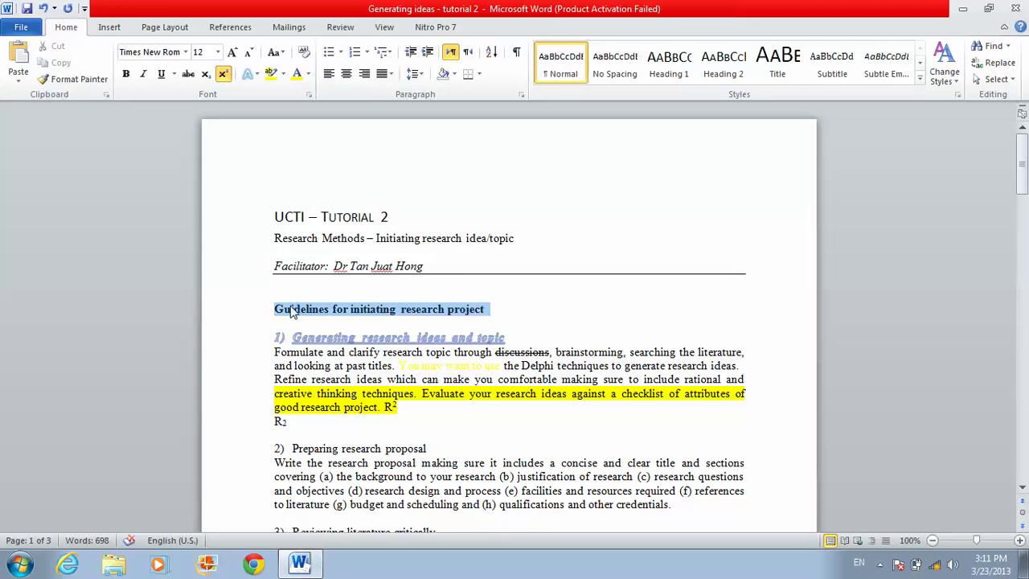
{"action": "key", "text": "ctrl+b"}
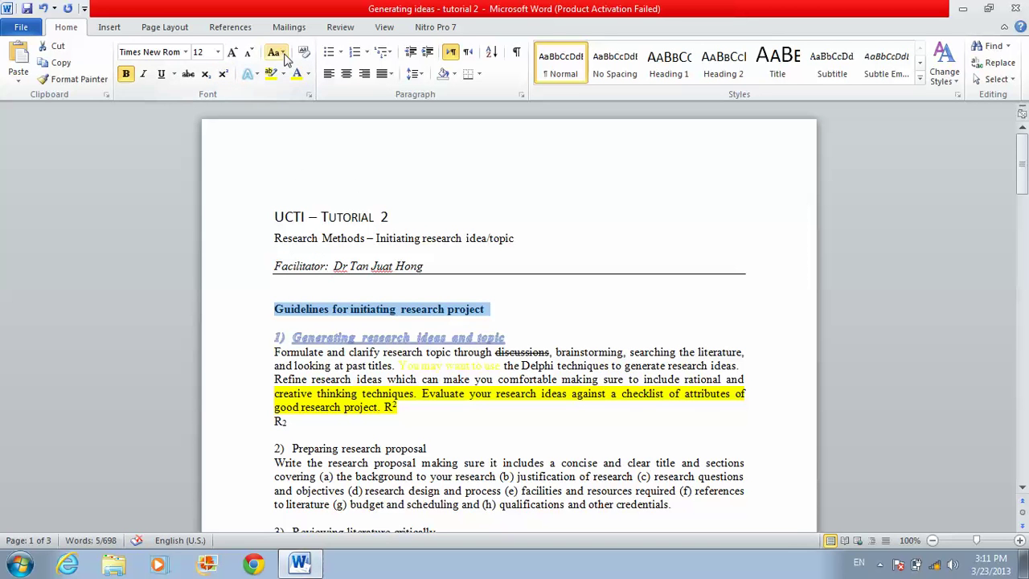
{"action": "left_click", "coordinate": [283, 53]}
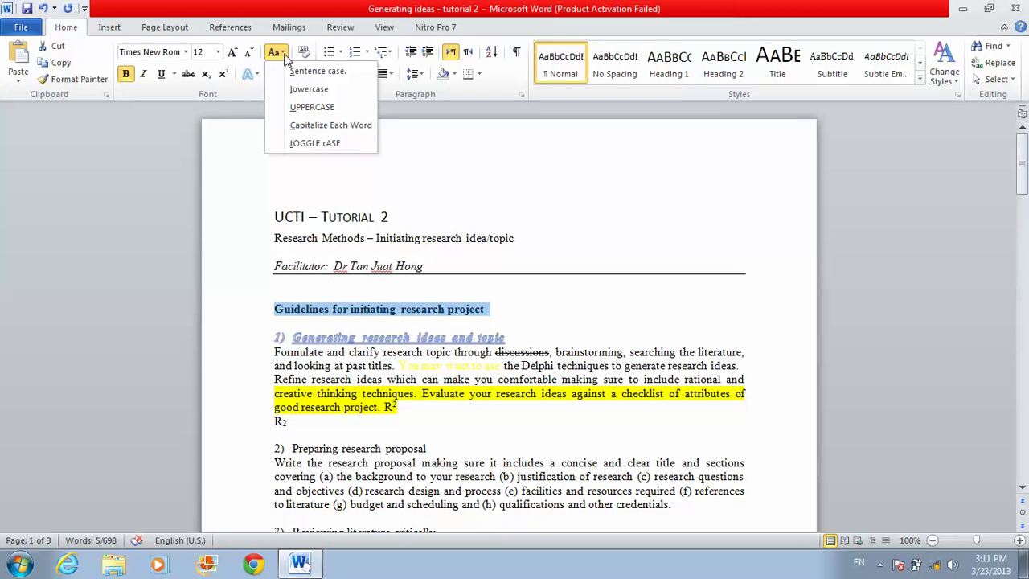
{"action": "left_click", "coordinate": [305, 90]}
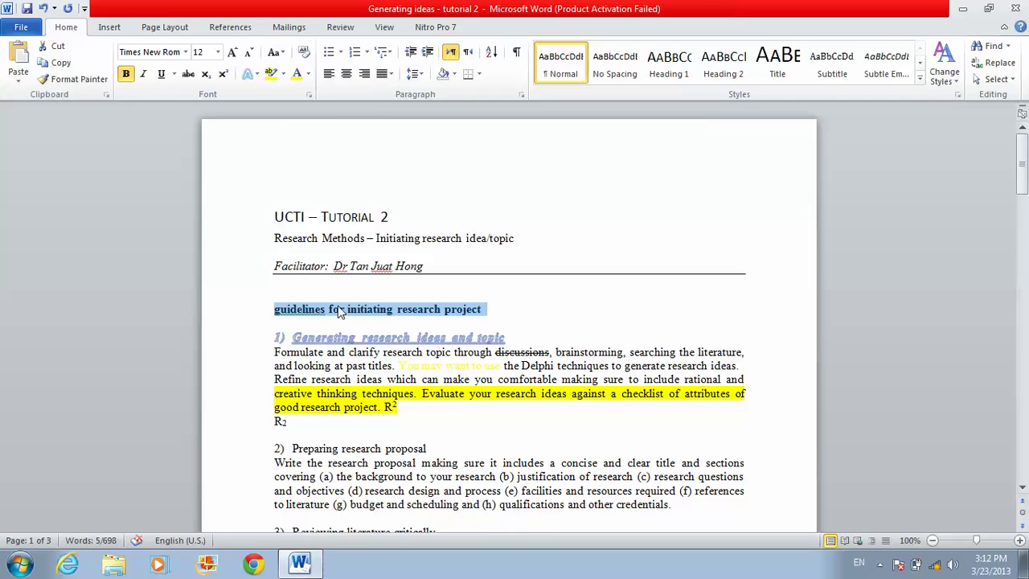
{"action": "left_click", "coordinate": [287, 51]}
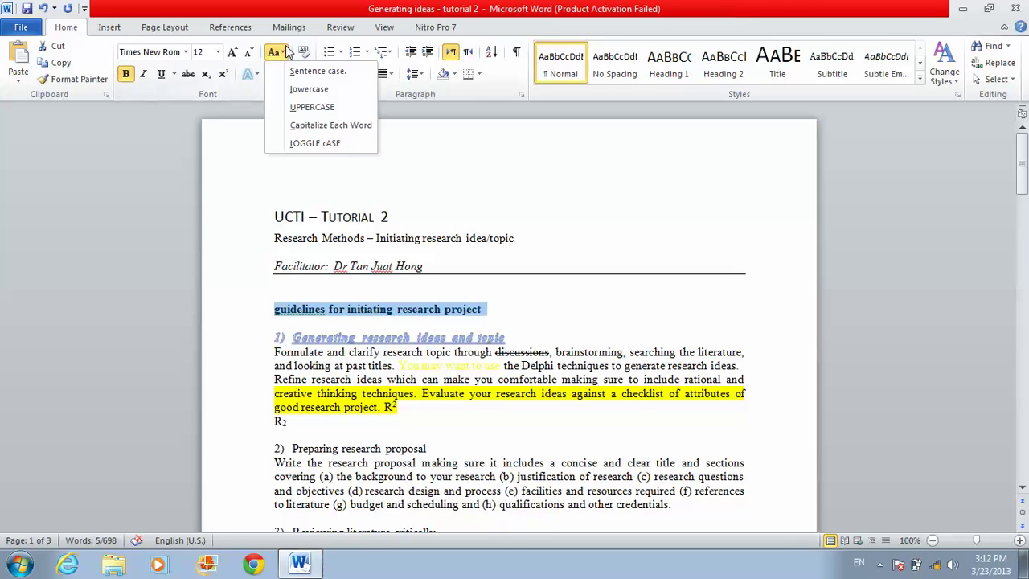
{"action": "left_click", "coordinate": [305, 108]}
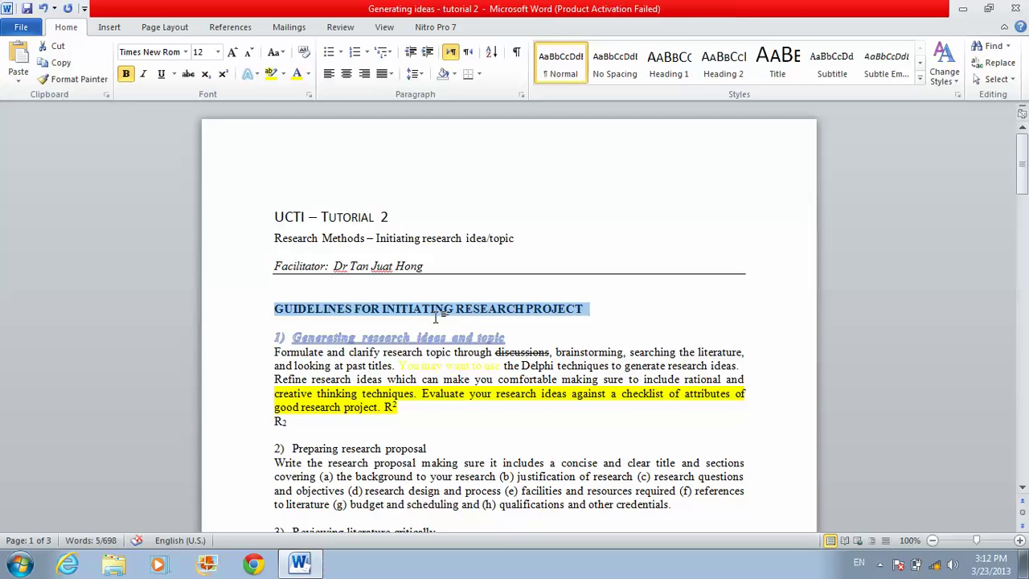
Apply Capitalize Each Word to the "Guidelines for initiating research project" heading, followed by tOGGLE cASE
{"action": "left_click", "coordinate": [281, 53]}
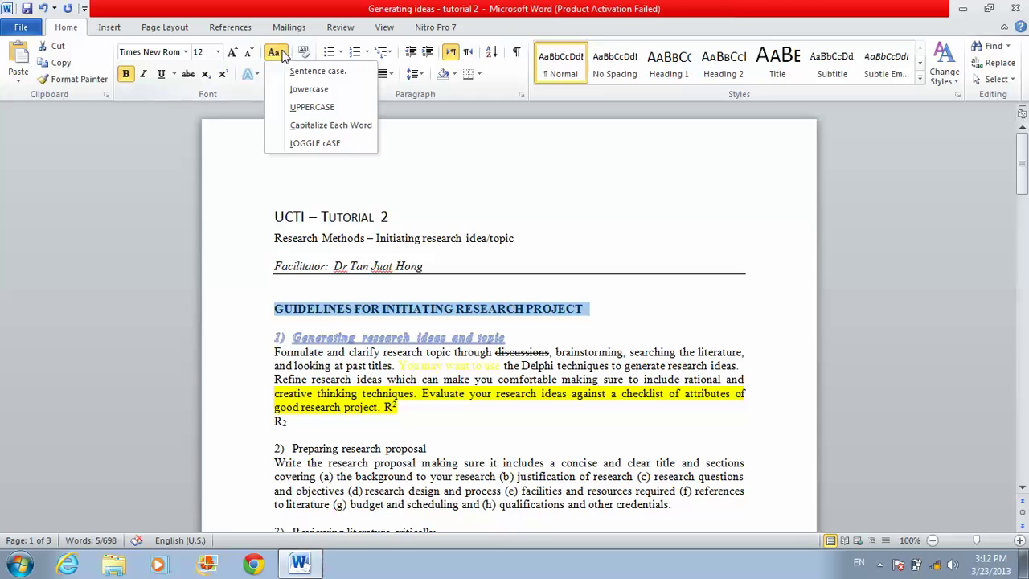
{"action": "left_click", "coordinate": [320, 126]}
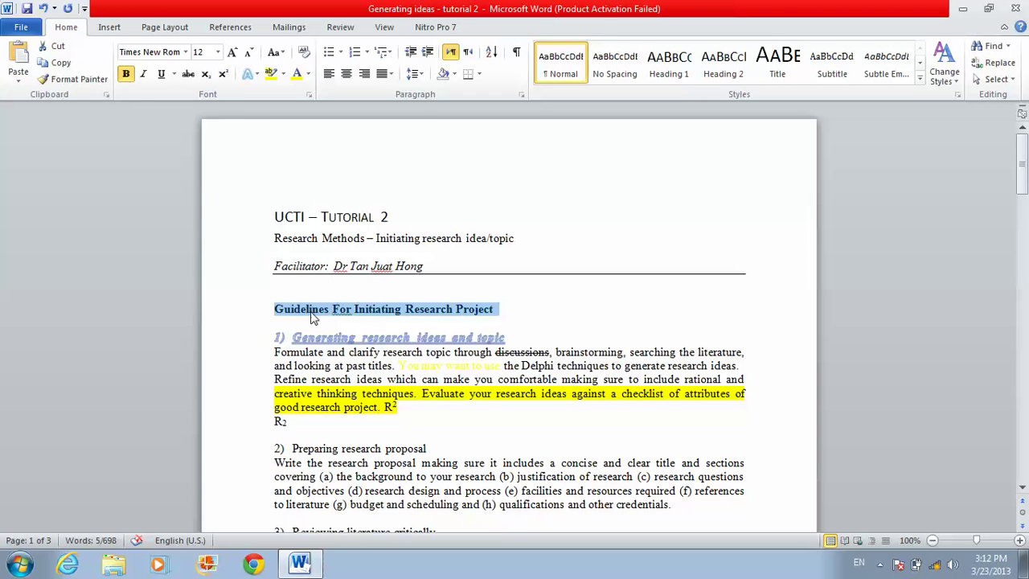
{"action": "left_click", "coordinate": [285, 53]}
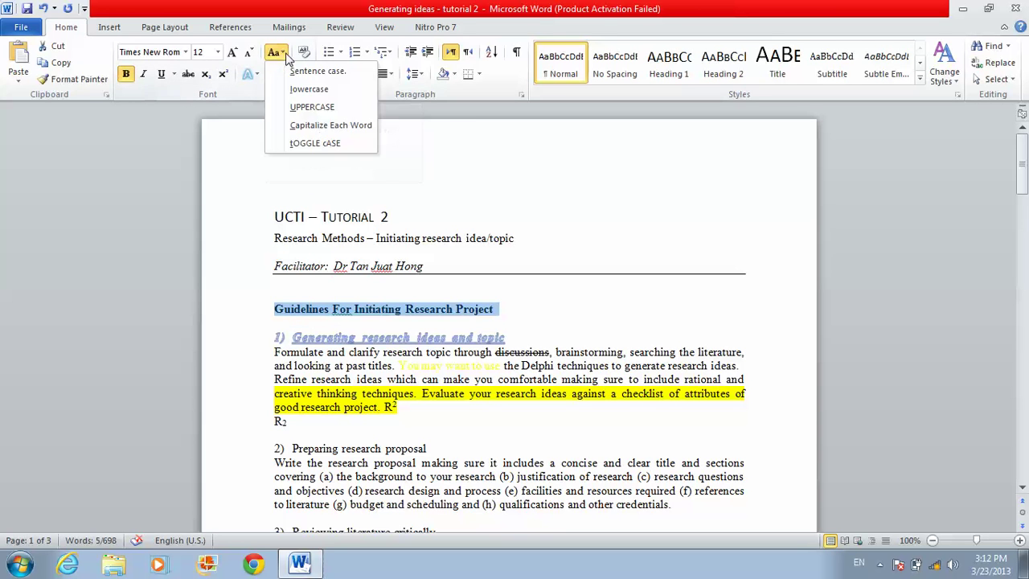
{"action": "left_click", "coordinate": [316, 145]}
{"action": "left_click", "coordinate": [406, 334]}
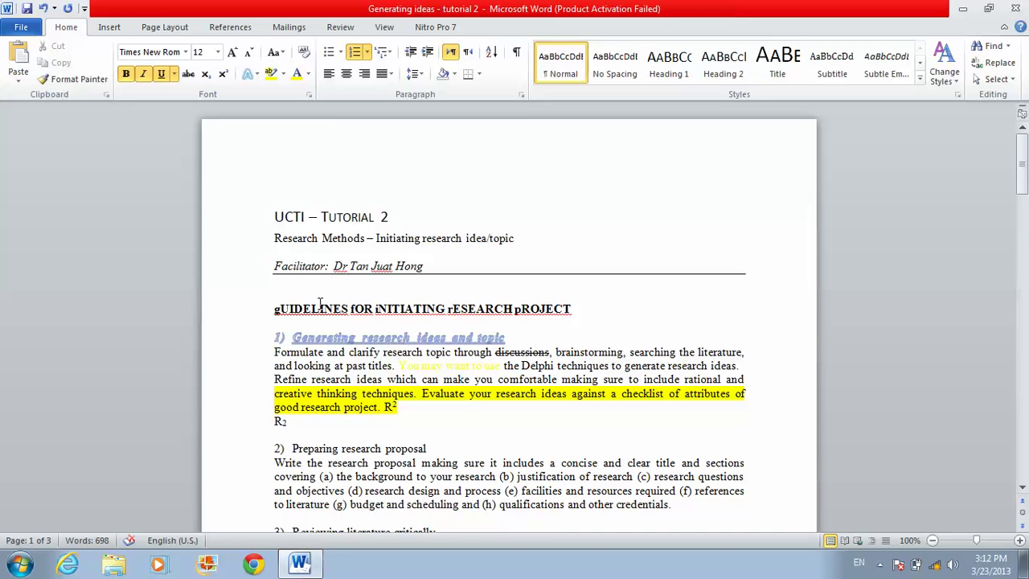
Change the "Guidelines for initiating research project" heading to Sentence case
{"action": "triple_click", "coordinate": [579, 309]}
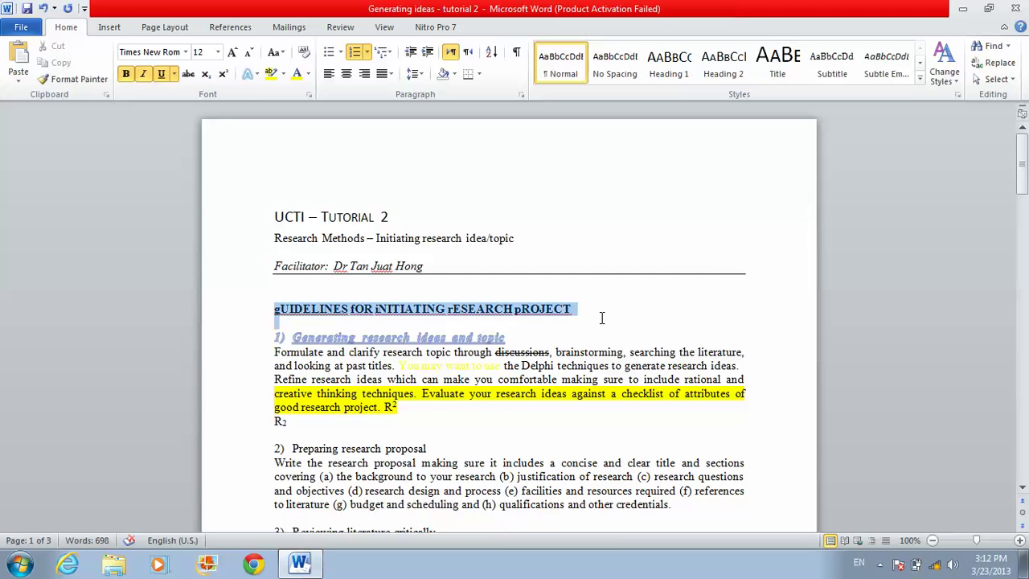
{"action": "left_click", "coordinate": [274, 52]}
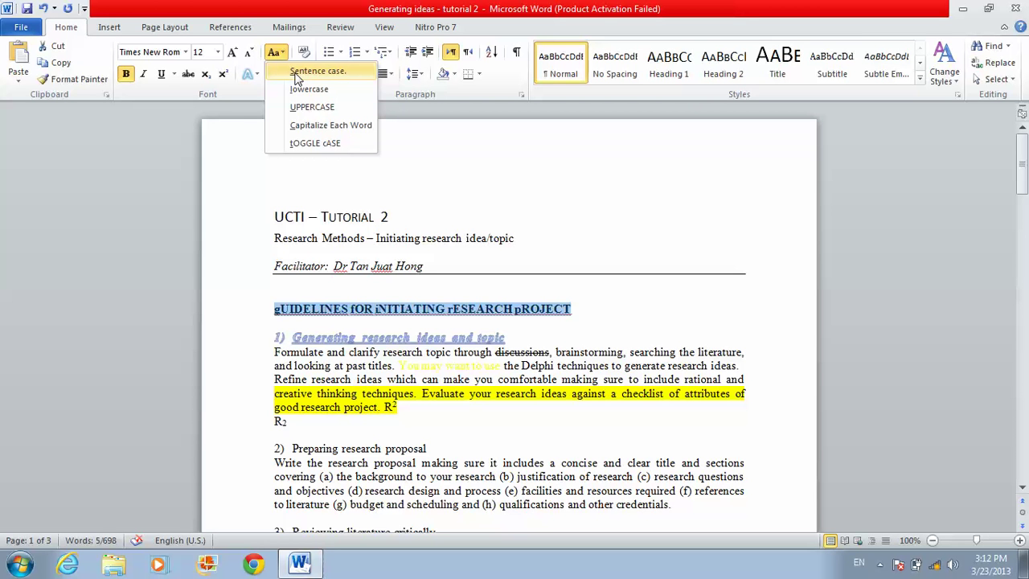
{"action": "left_click", "coordinate": [314, 72]}
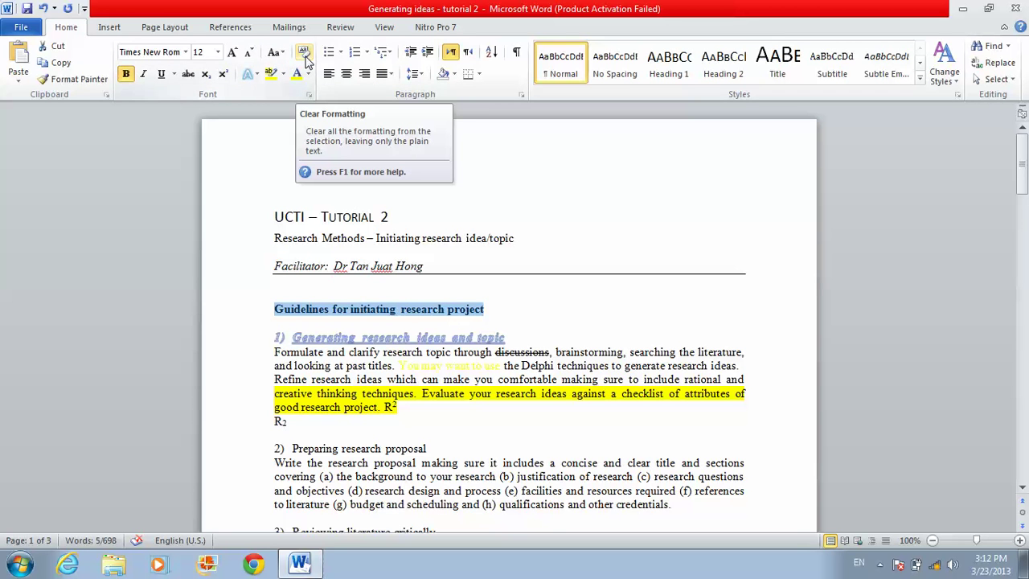
Clear all formatting from the heading "Generating research ideas and topic" and undo the clearing
{"action": "left_click_drag", "start_coordinate": [516, 337], "coordinate": [282, 338]}
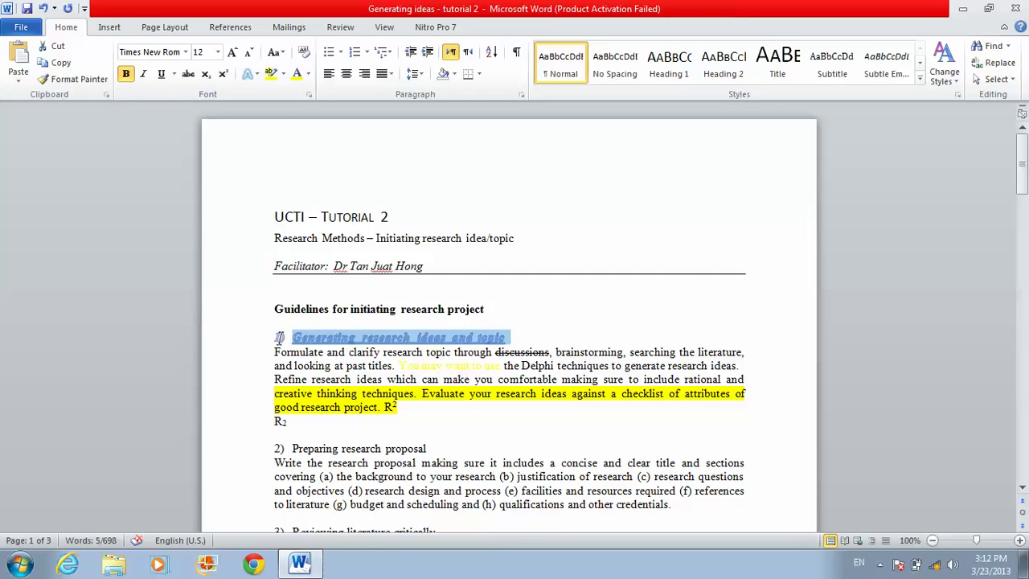
{"action": "left_click", "coordinate": [303, 62]}
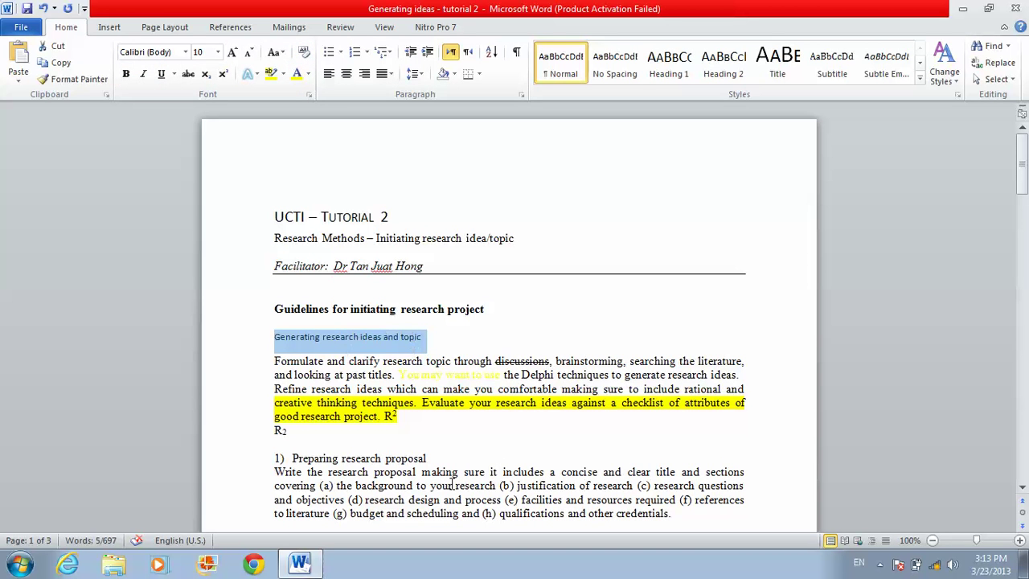
{"action": "left_click", "coordinate": [45, 8]}
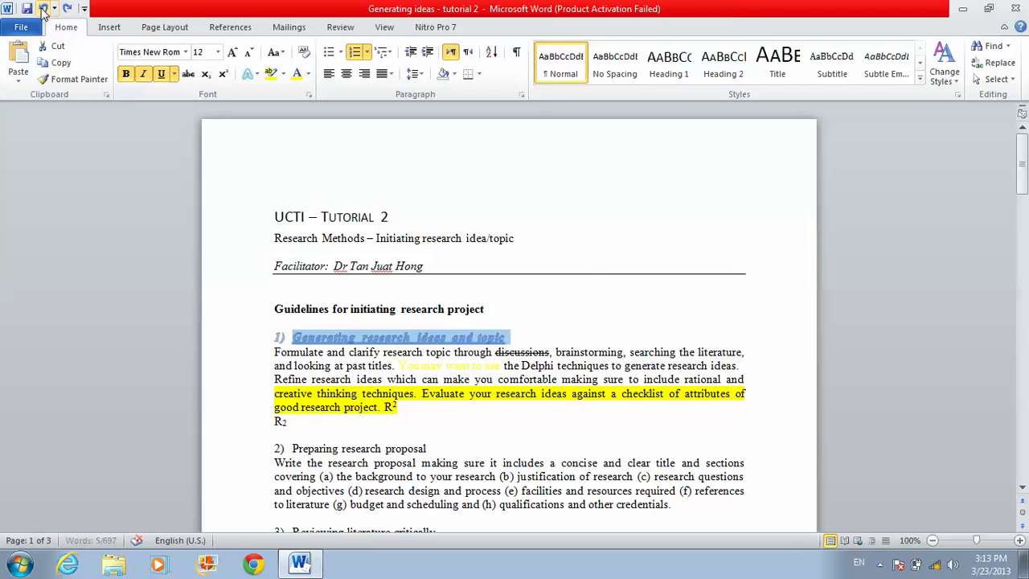
{"action": "left_click", "coordinate": [619, 350]}
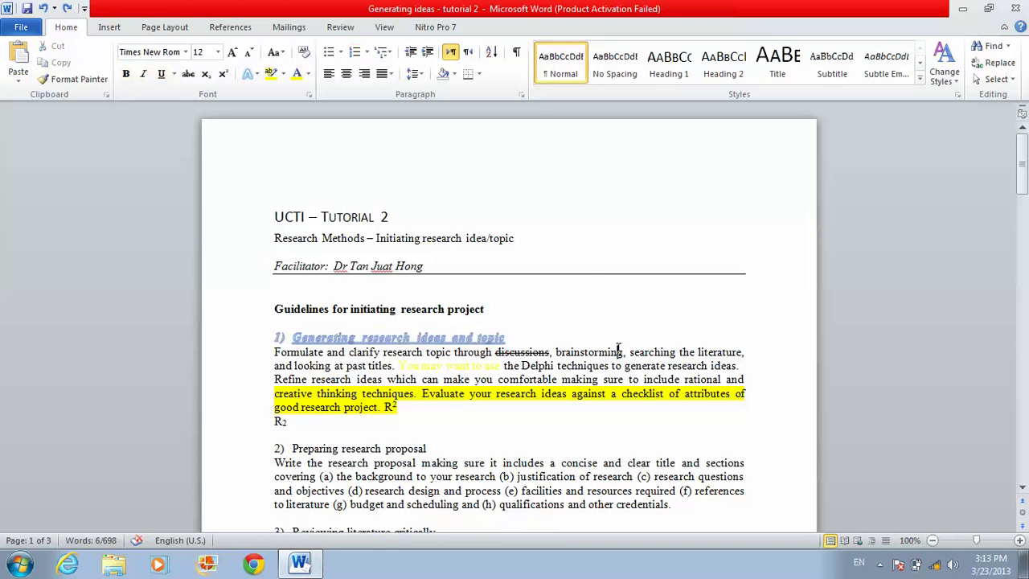
Start a new line below the subscripted R2 with "the door" and trim the text to "t"
{"action": "left_click", "coordinate": [340, 54]}
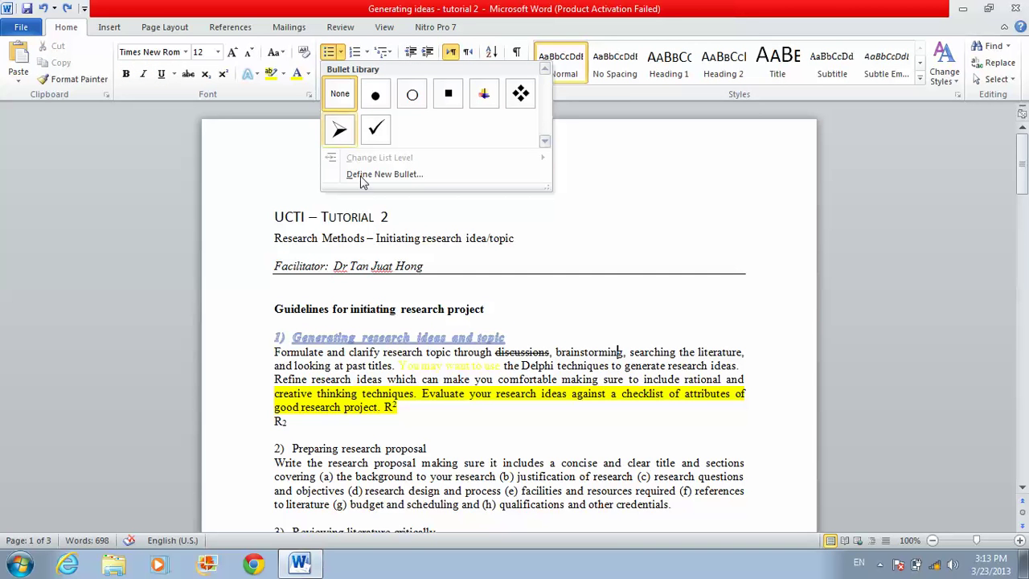
{"action": "left_click", "coordinate": [301, 422]}
{"action": "key", "text": "Return"}
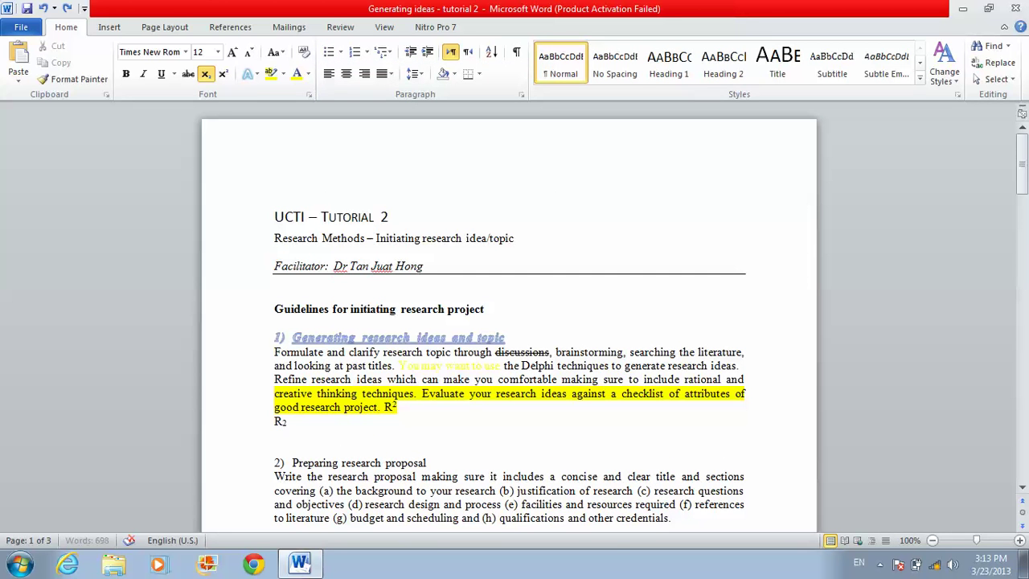
{"action": "type", "text": "the door"}
{"action": "key", "text": "BackSpace"}
{"action": "key", "text": "BackSpace"}
{"action": "key", "text": "BackSpace"}
{"action": "key", "text": "BackSpace"}
{"action": "key", "text": "BackSpace"}
{"action": "key", "text": "BackSpace"}
Make the "Refine research ideas" paragraph a bulleted item and add the bullets "the door is closed" and "the door is open" below it
{"action": "left_click_drag", "start_coordinate": [274, 378], "coordinate": [395, 408]}
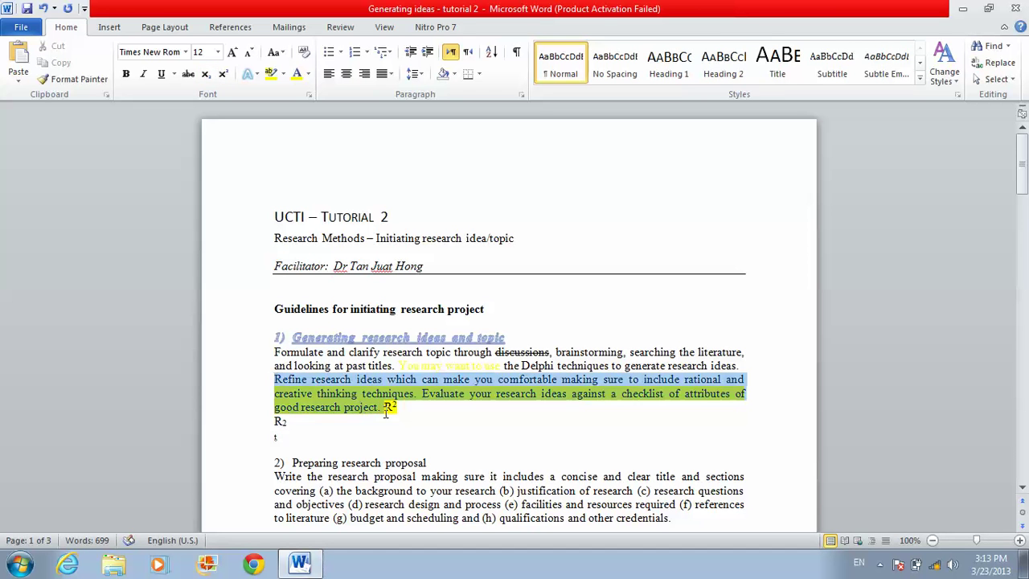
{"action": "left_click", "coordinate": [329, 53]}
{"action": "left_click", "coordinate": [519, 414]}
{"action": "key", "text": "Return"}
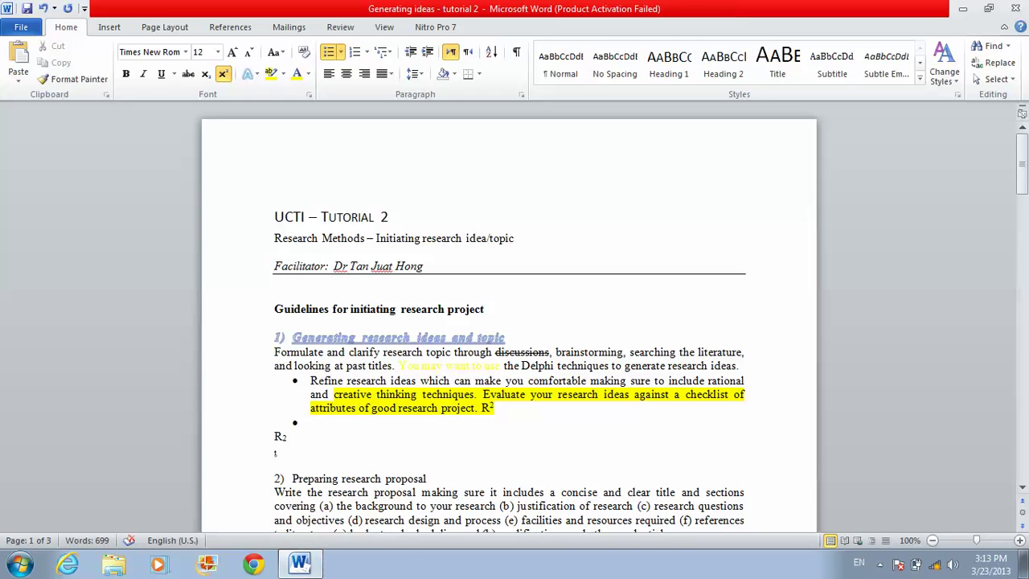
{"action": "type", "text": "the door is closed"}
{"action": "key", "text": "Return"}
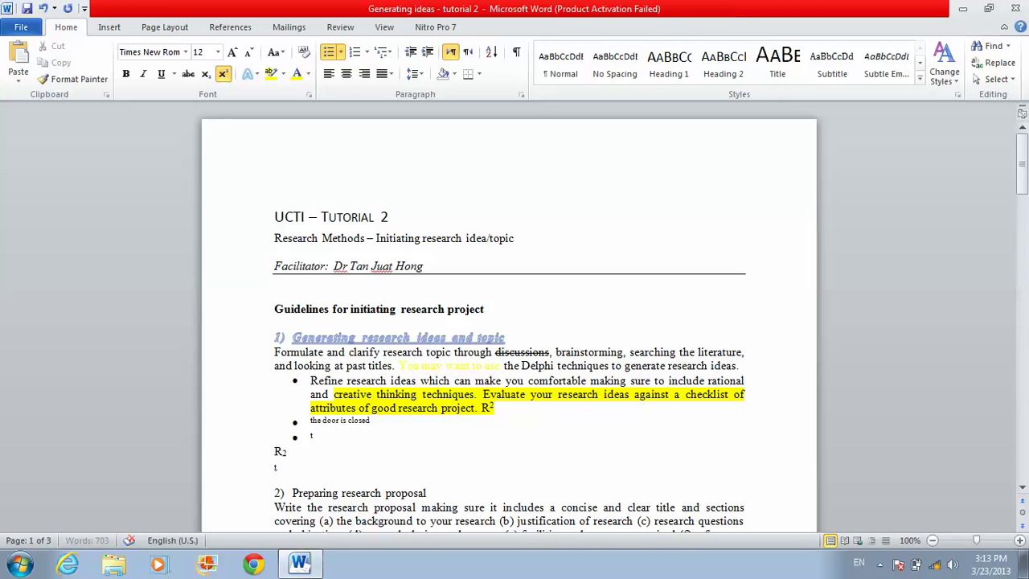
{"action": "type", "text": "the door is open"}
Change the bullets of the three-item list in the first section to arrowheads and on to four-diamond symbols
{"action": "left_click_drag", "start_coordinate": [370, 420], "coordinate": [286, 390]}
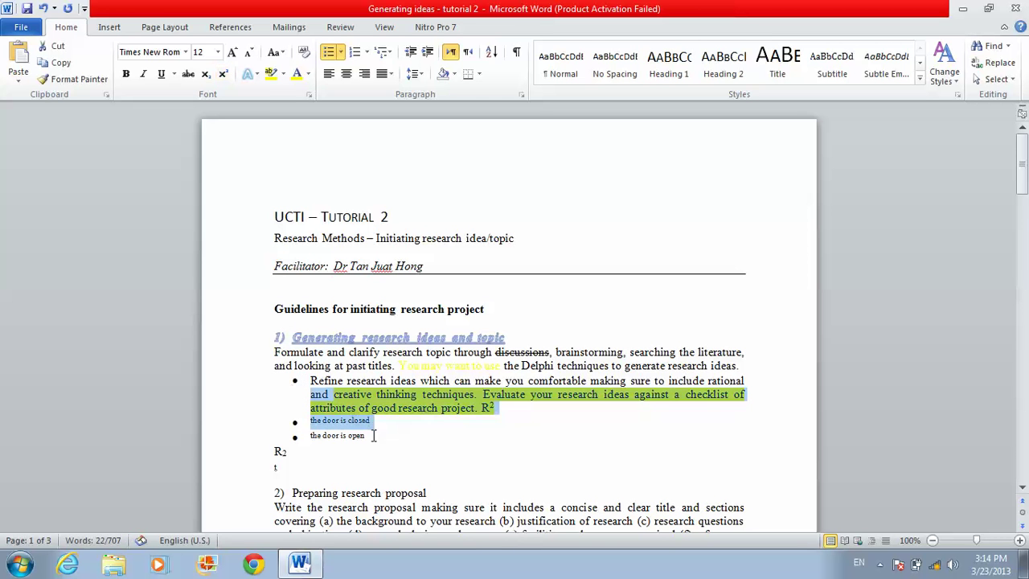
{"action": "left_click_drag", "start_coordinate": [372, 437], "coordinate": [294, 385]}
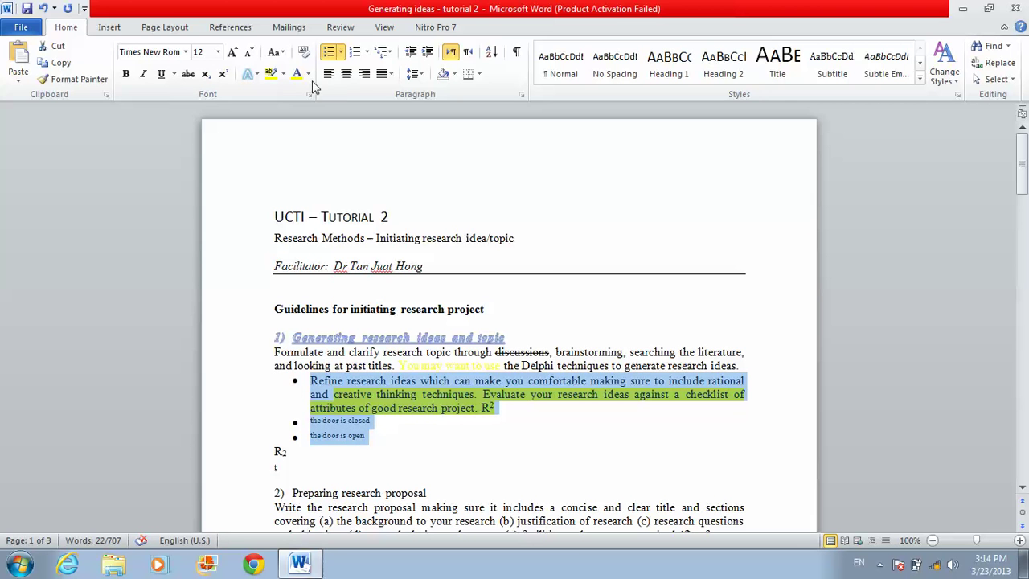
{"action": "left_click", "coordinate": [342, 53]}
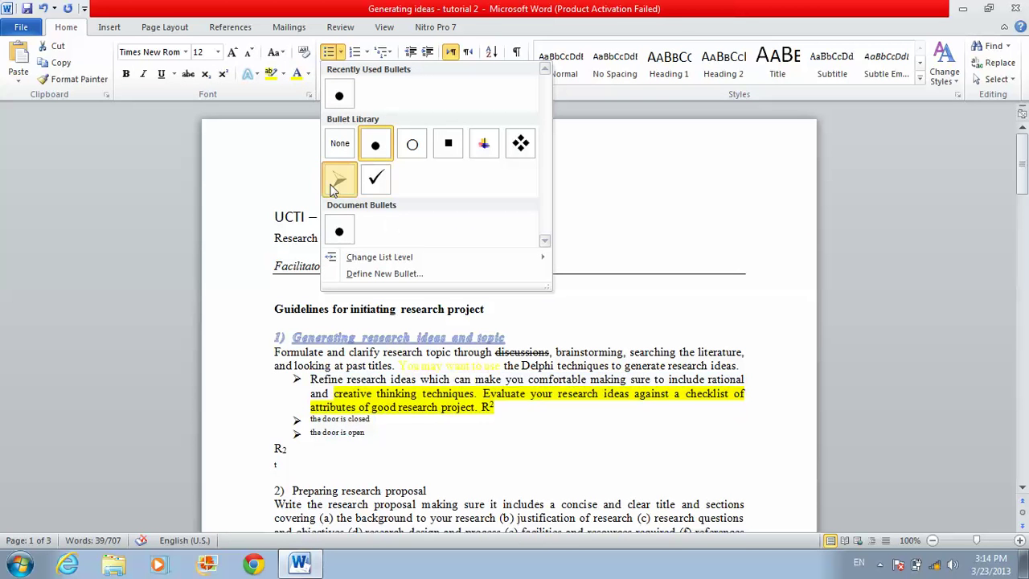
{"action": "left_click", "coordinate": [338, 181]}
{"action": "left_click", "coordinate": [342, 52]}
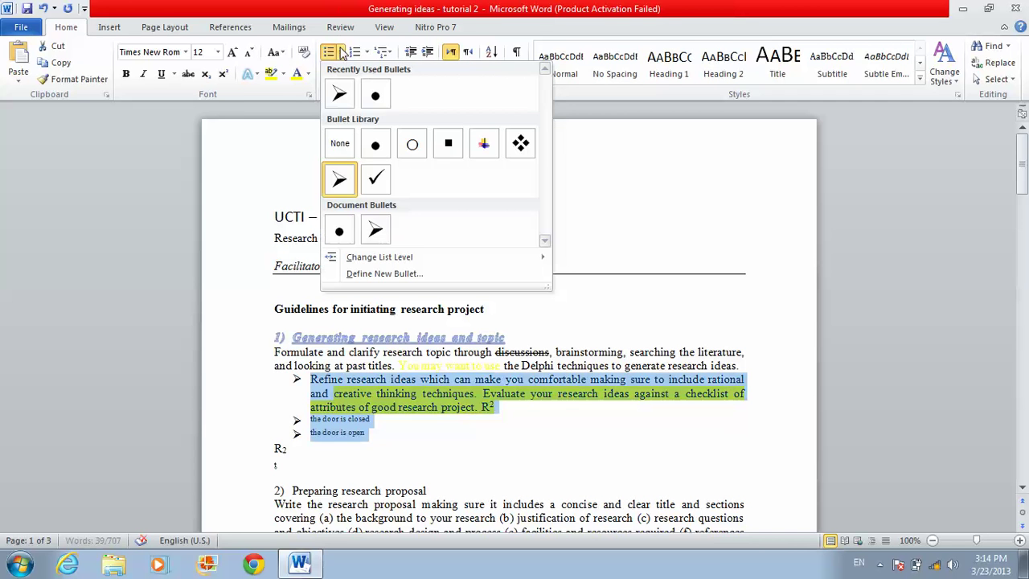
{"action": "left_click", "coordinate": [523, 143]}
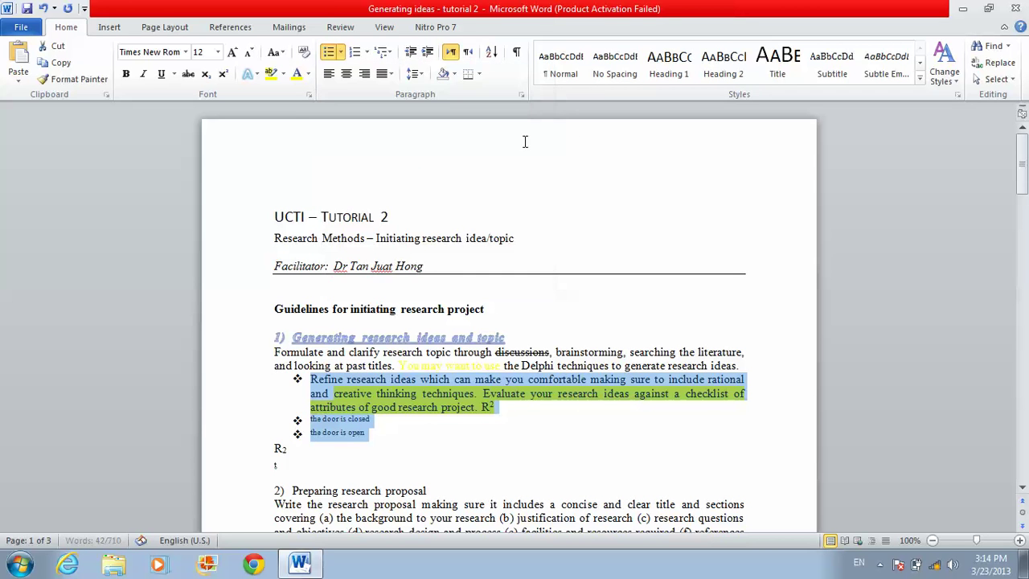
Convert the three-item list to 1. 2. 3. numbering and switch it to the 1) 2) 3) format
{"action": "left_click", "coordinate": [368, 53]}
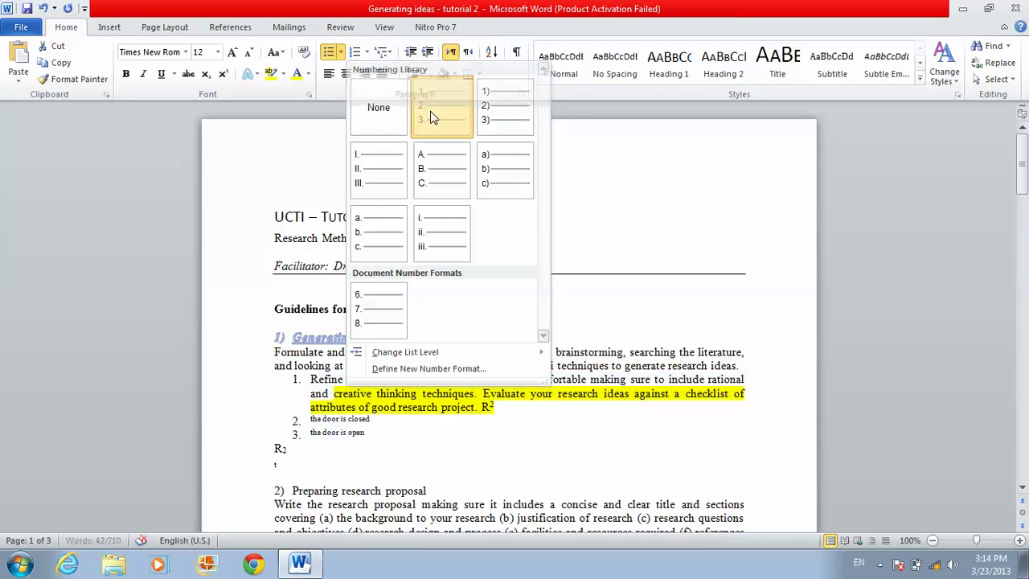
{"action": "left_click", "coordinate": [432, 117]}
{"action": "left_click", "coordinate": [367, 53]}
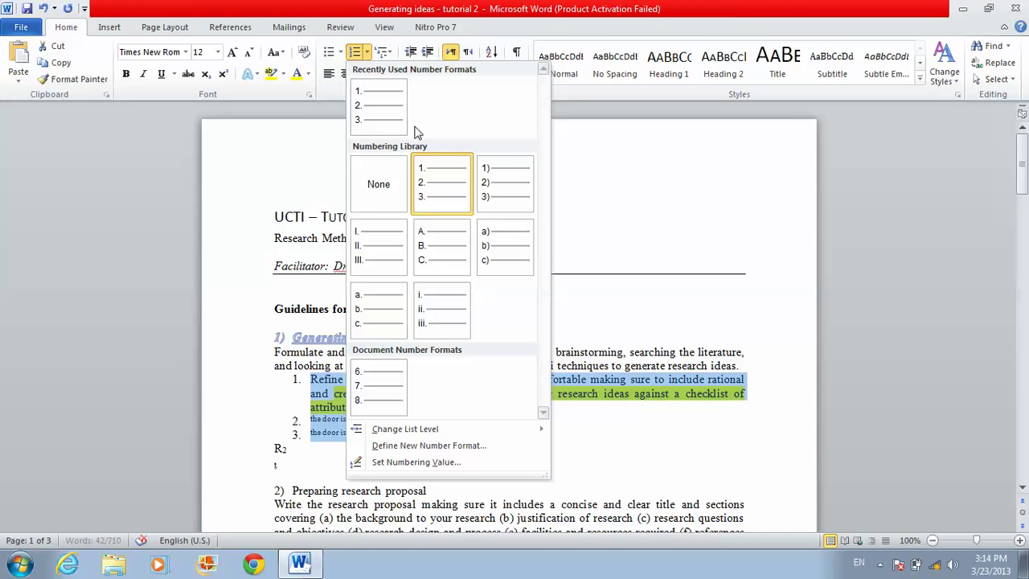
{"action": "left_click", "coordinate": [505, 182]}
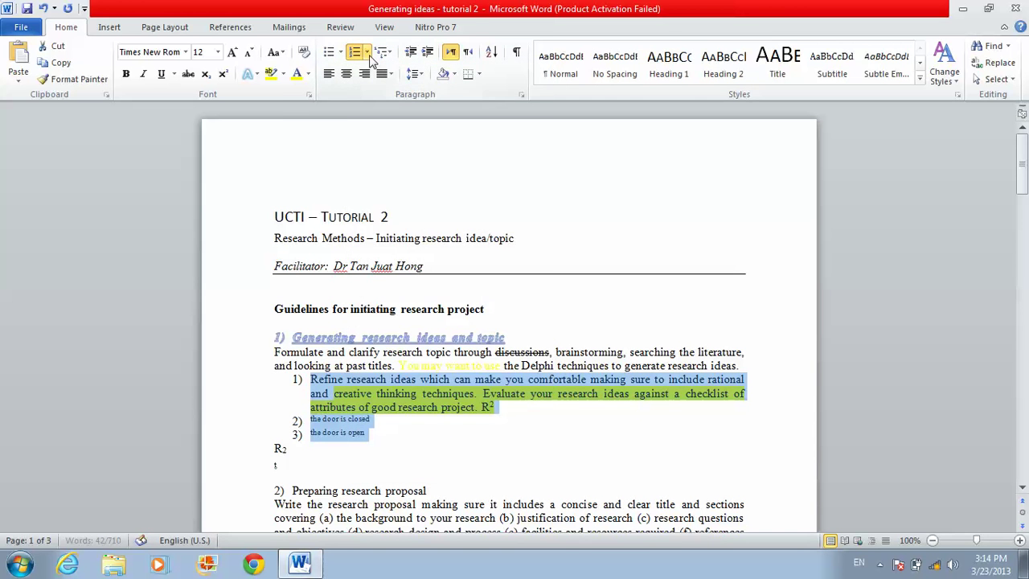
Set the three-item list's numbering format to uppercase Roman numerals (I. II. III.)
{"action": "left_click", "coordinate": [368, 53]}
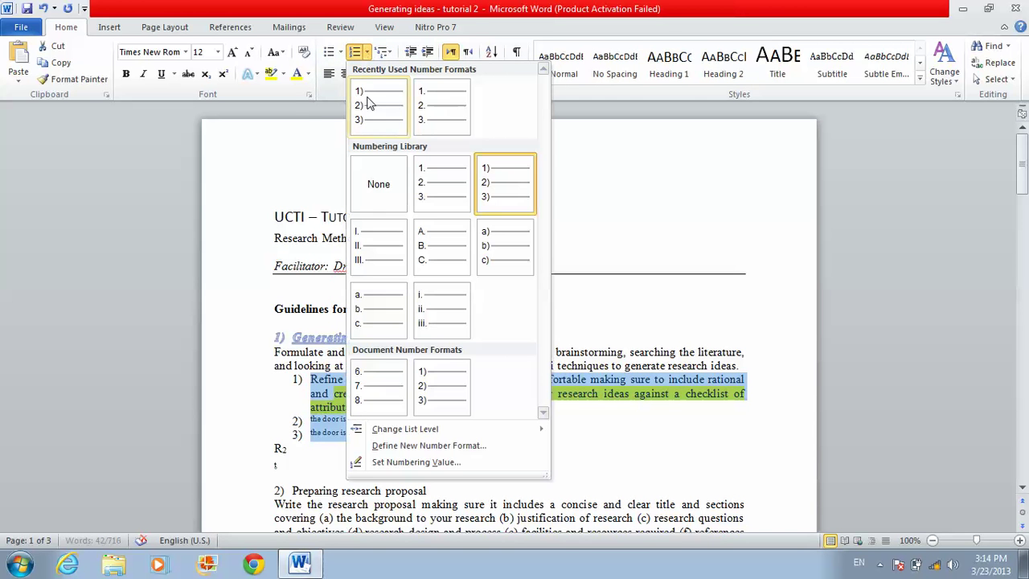
{"action": "left_click", "coordinate": [393, 249]}
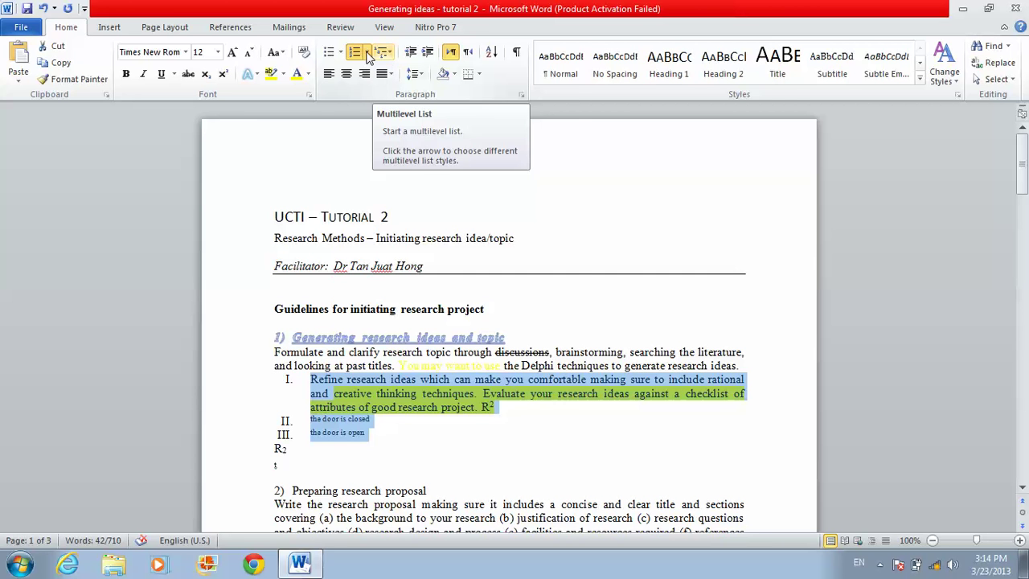
Apply the multilevel list style with diamond, arrowhead and dot bullets to the three-item list
{"action": "left_click", "coordinate": [388, 52]}
{"action": "left_click", "coordinate": [367, 52]}
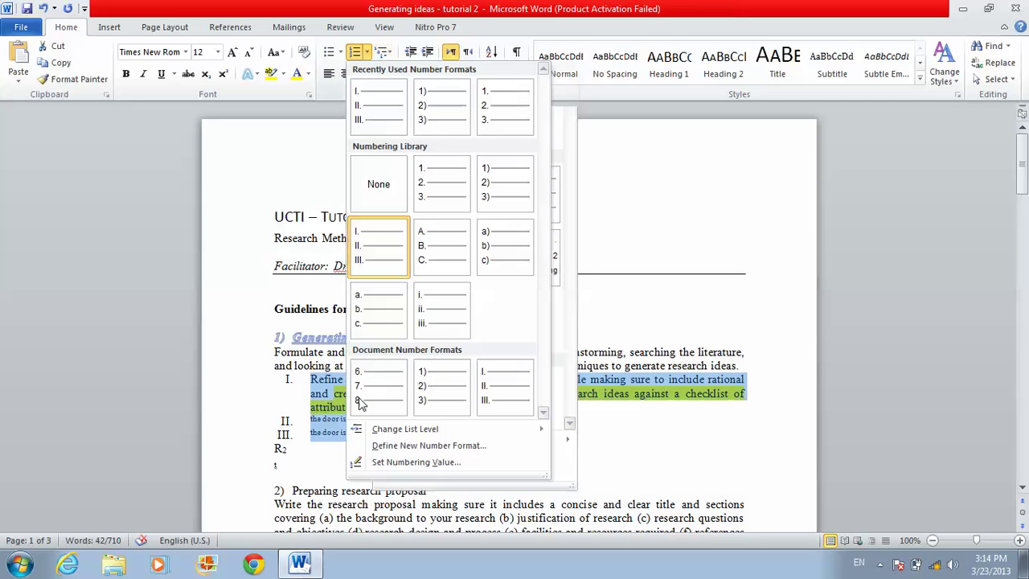
{"action": "left_click", "coordinate": [391, 53]}
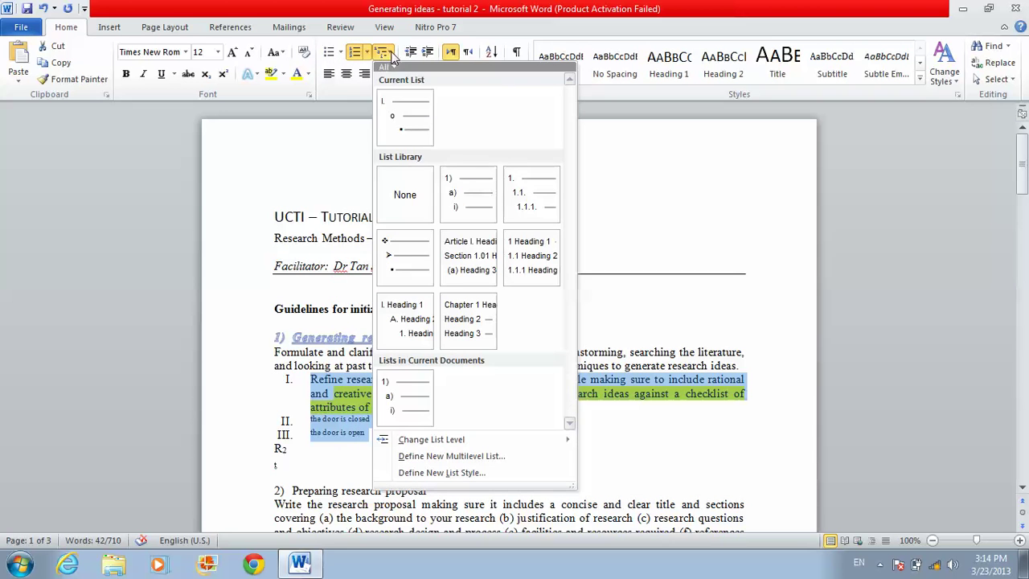
{"action": "left_click", "coordinate": [408, 254]}
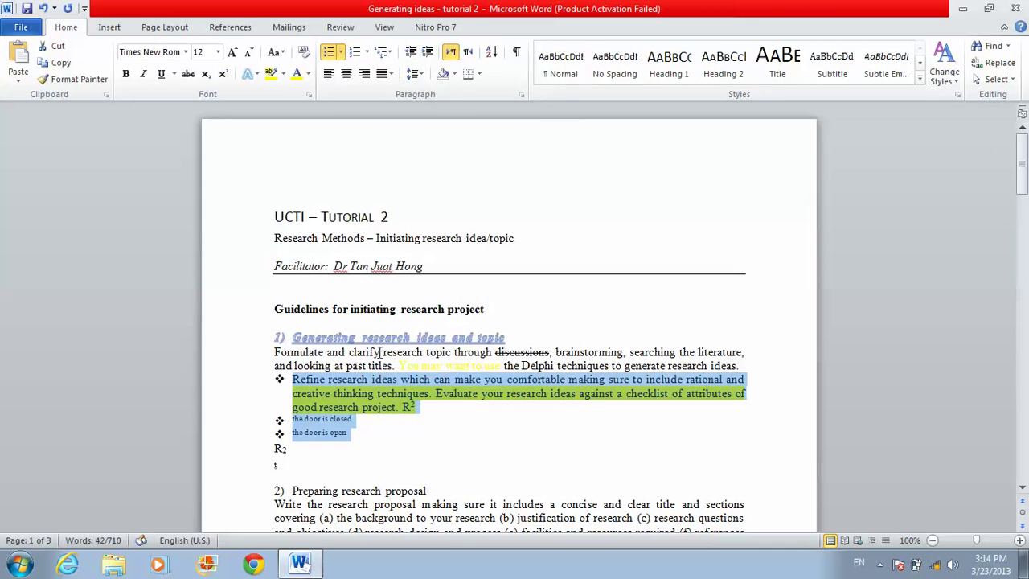
Apply the multilevel list style with 1) 2) 3) numbering to the three-item list and left-align the list
{"action": "left_click", "coordinate": [387, 55]}
{"action": "left_click", "coordinate": [460, 225]}
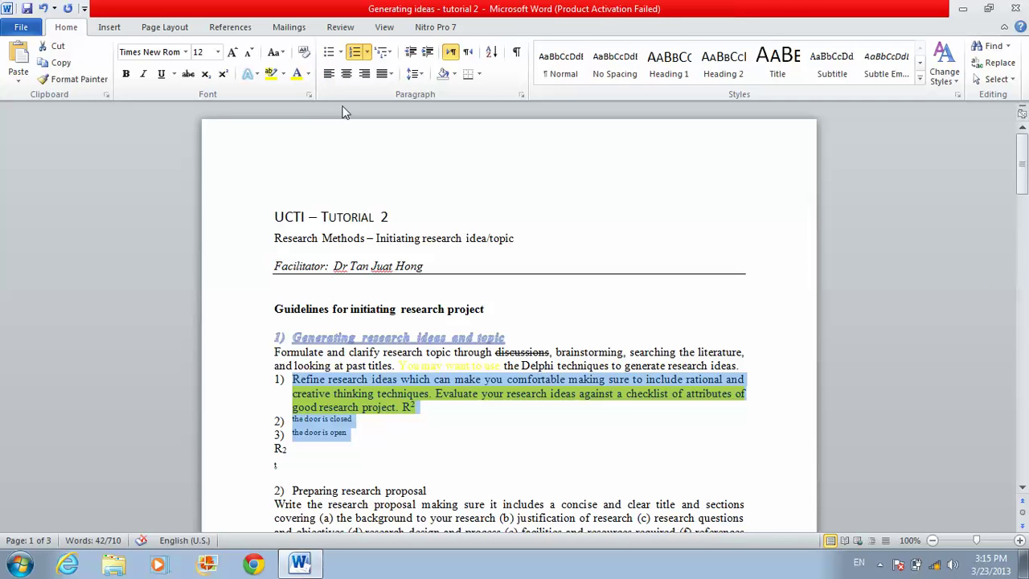
{"action": "left_click", "coordinate": [329, 78]}
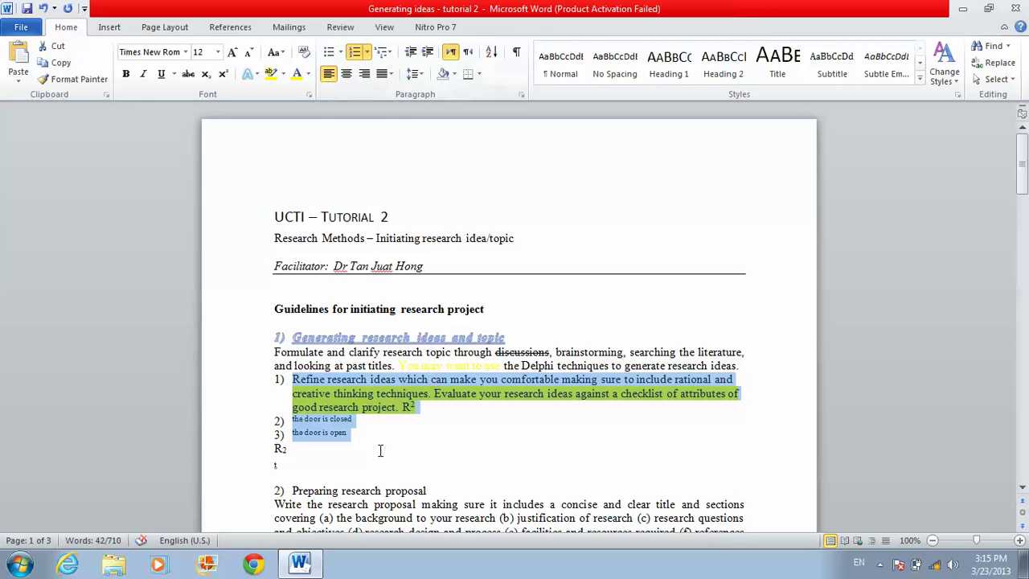
Try right and center alignment on the first section's opening paragraph and three-item list, ending with left alignment
{"action": "left_click_drag", "start_coordinate": [369, 440], "coordinate": [281, 354]}
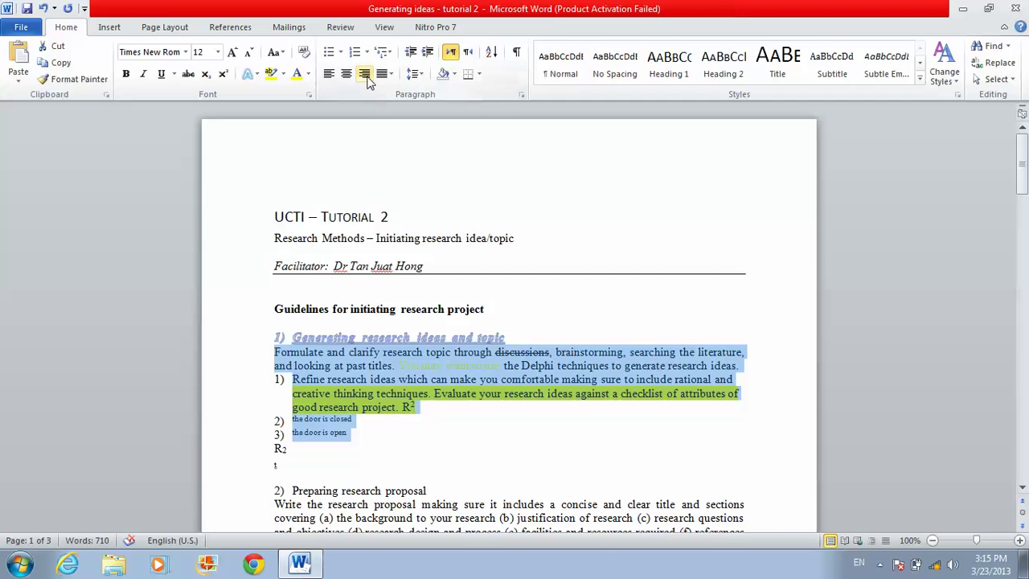
{"action": "left_click", "coordinate": [366, 74]}
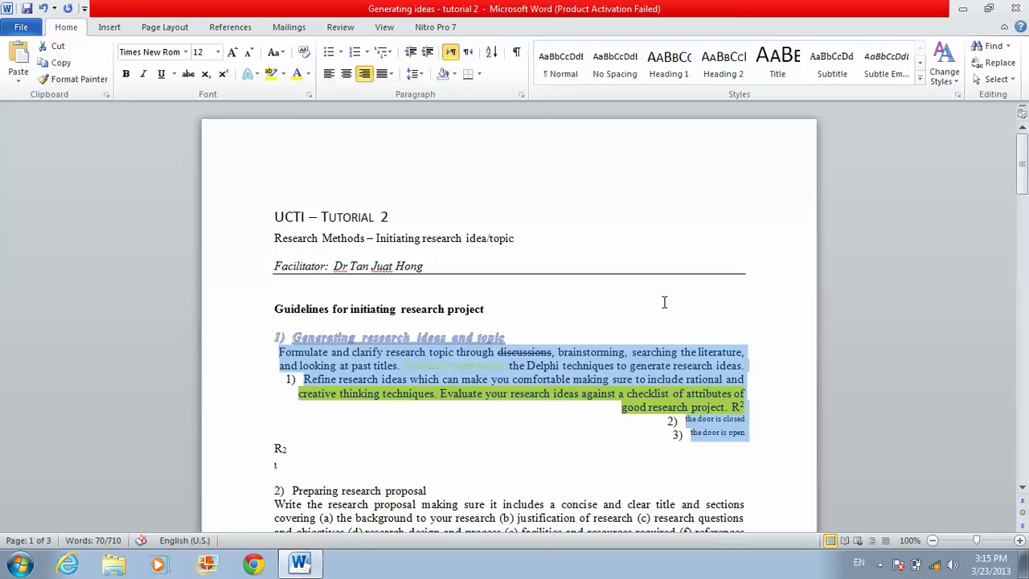
{"action": "left_click", "coordinate": [329, 77]}
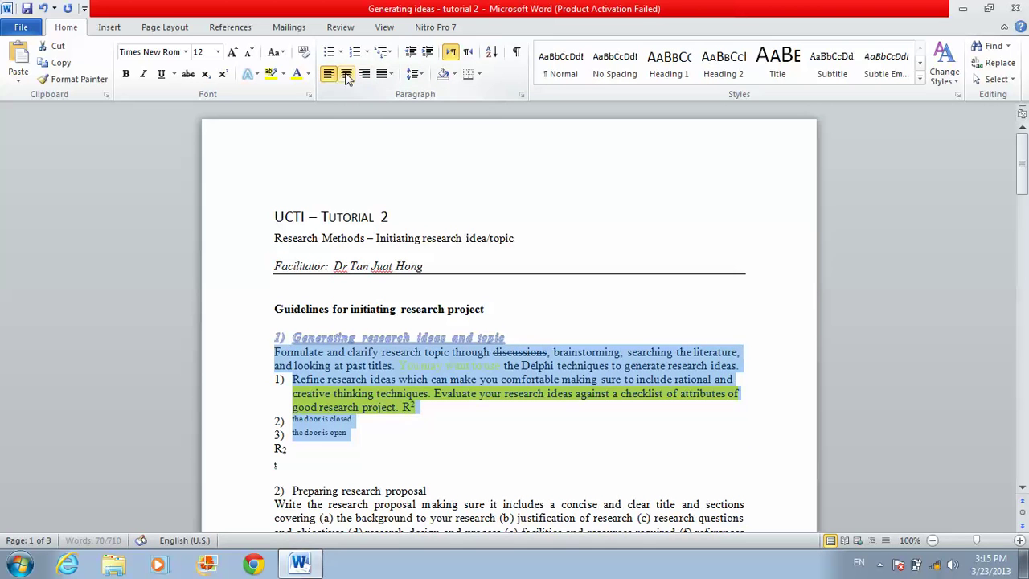
{"action": "left_click", "coordinate": [347, 77]}
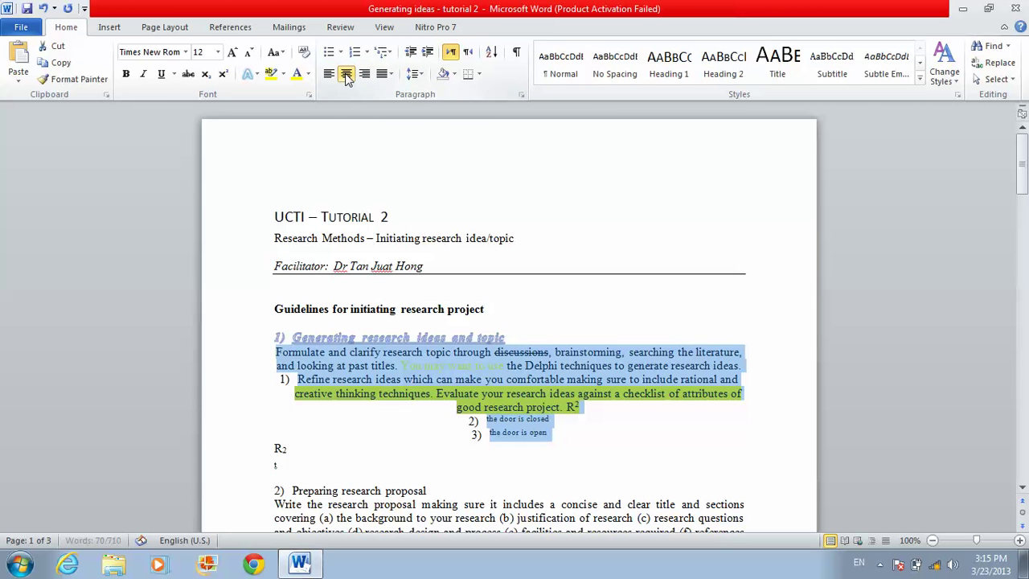
{"action": "left_click", "coordinate": [330, 74]}
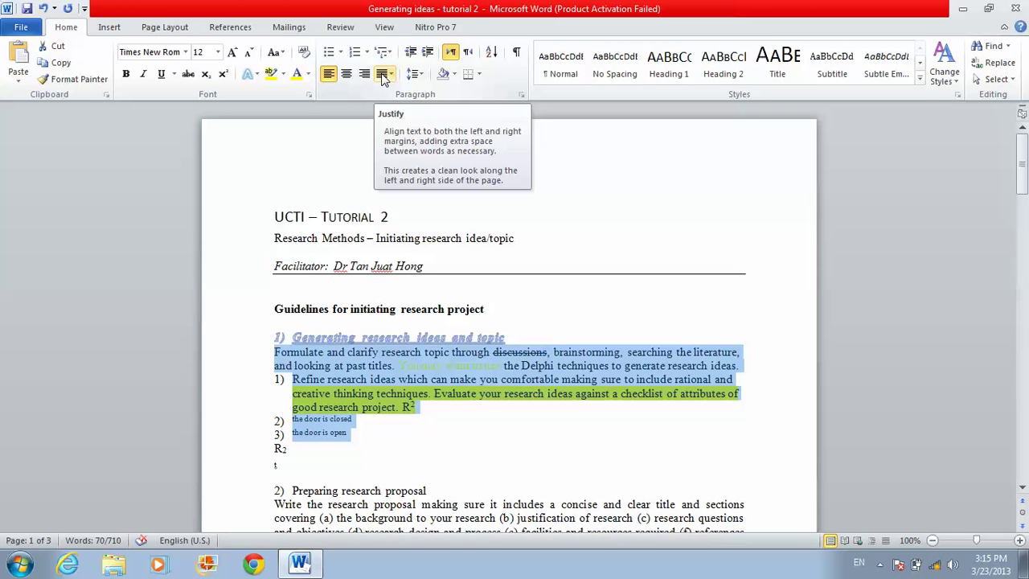
Justify all text from the "Guidelines for initiating research project" heading through the end of section 4, and clear the selection
{"action": "mouse_move", "coordinate": [1024, 163]}
{"action": "left_mouse_down"}
{"action": "mouse_move", "coordinate": [1024, 206]}
{"action": "mouse_move", "coordinate": [1024, 182]}
{"action": "left_mouse_up"}
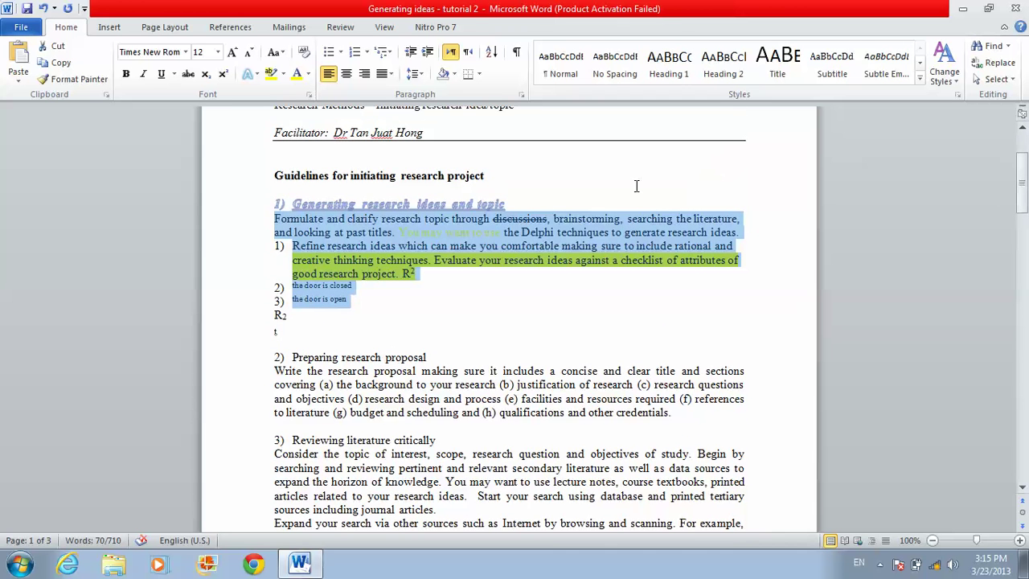
{"action": "left_click_drag", "start_coordinate": [275, 174], "coordinate": [356, 521]}
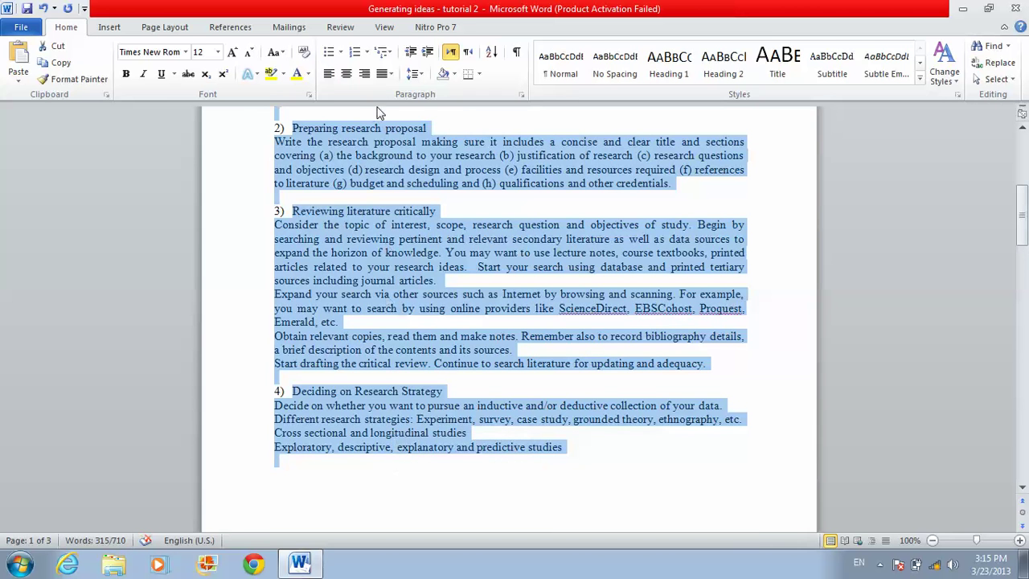
{"action": "left_click", "coordinate": [389, 74]}
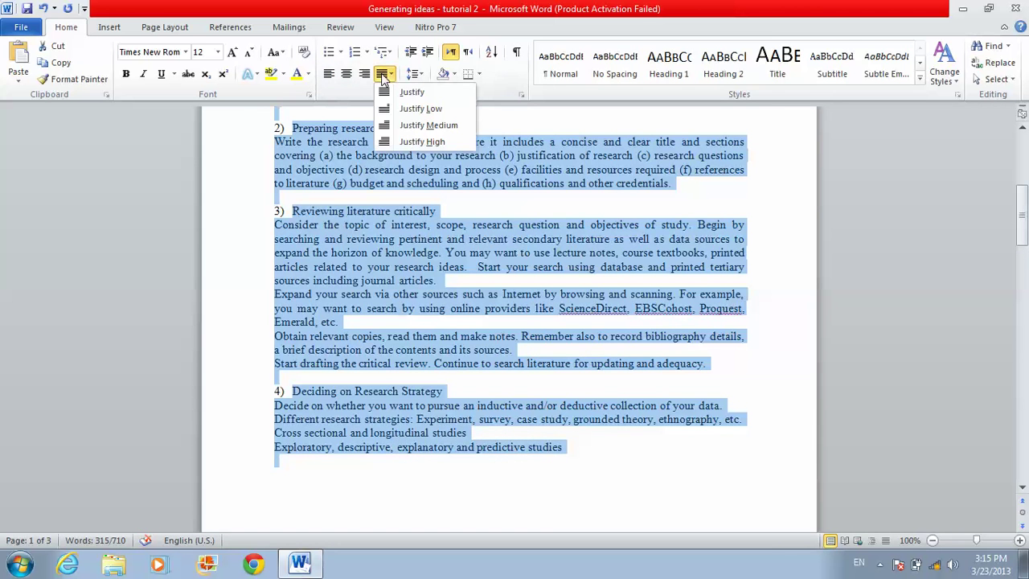
{"action": "left_click", "coordinate": [396, 97]}
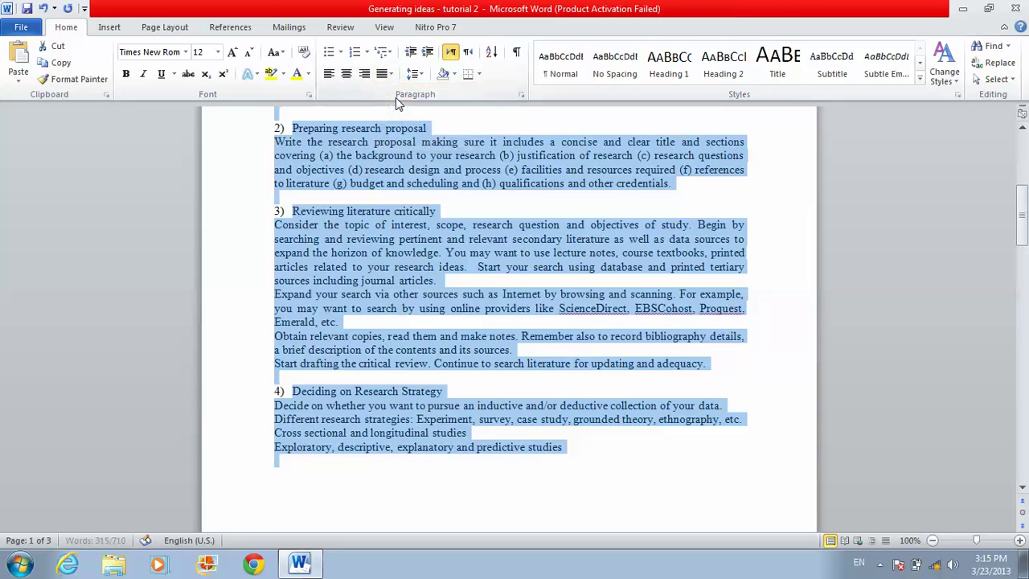
{"action": "left_click", "coordinate": [389, 73]}
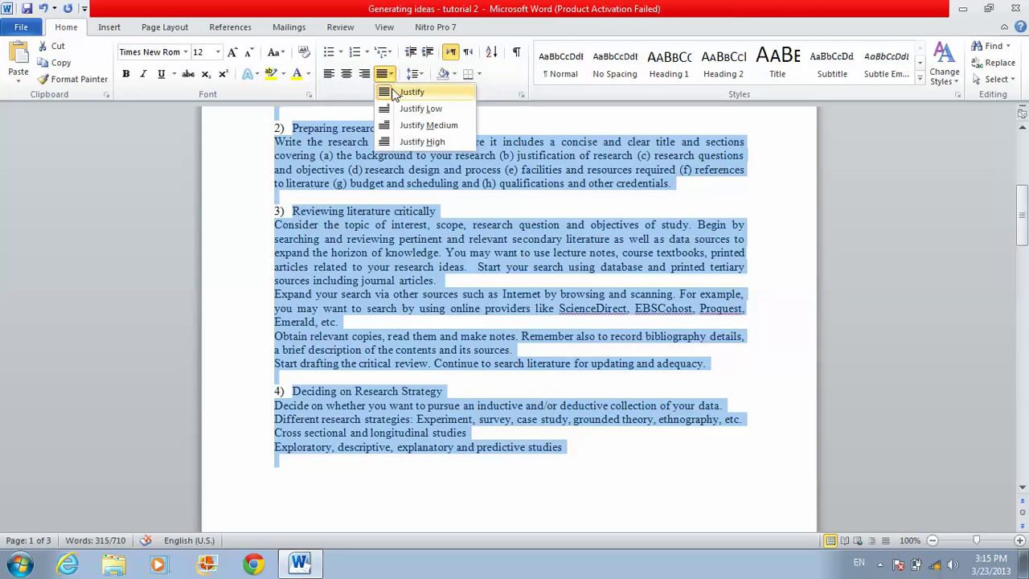
{"action": "left_click", "coordinate": [396, 94]}
{"action": "left_click", "coordinate": [389, 74]}
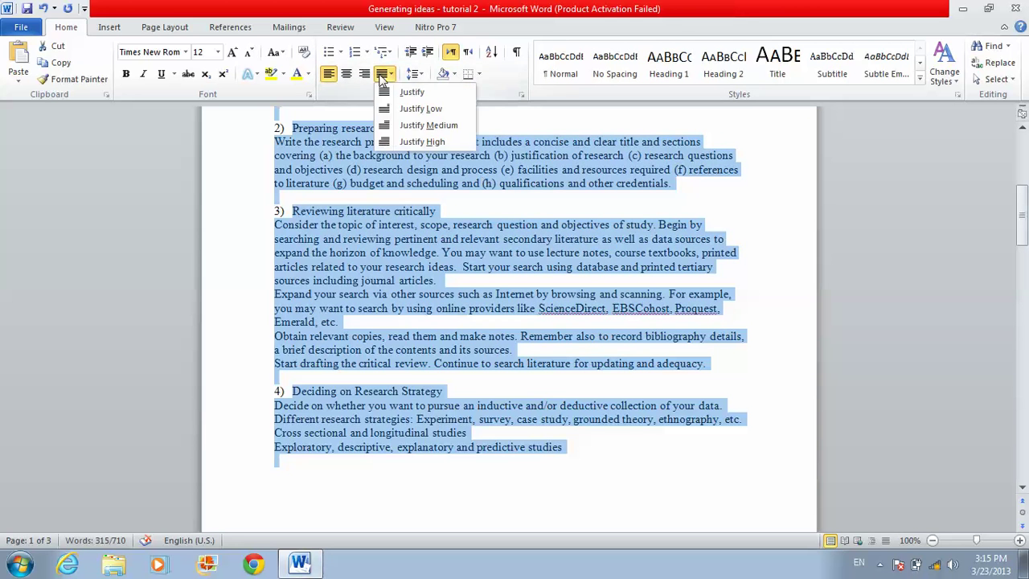
{"action": "left_click", "coordinate": [394, 93]}
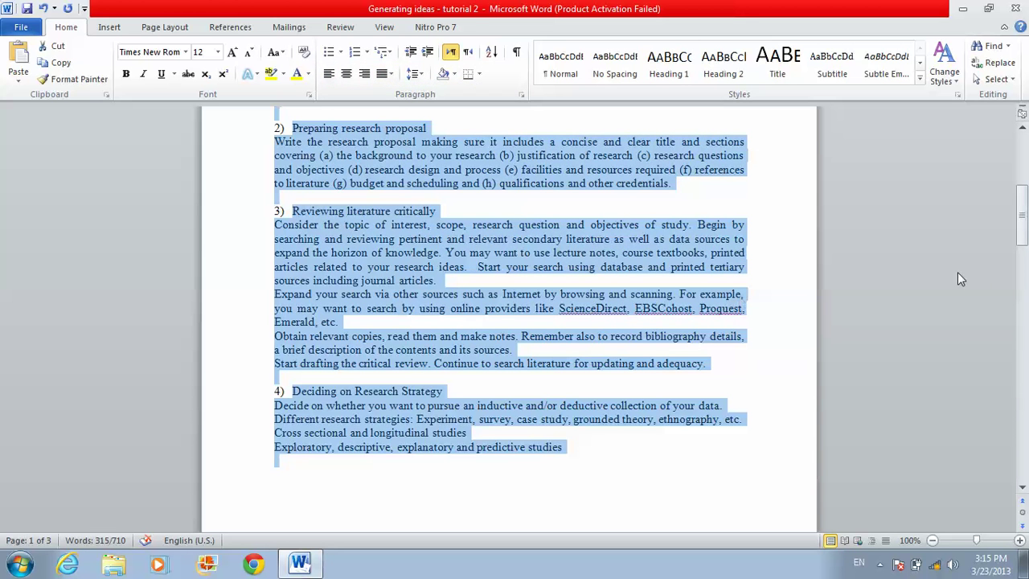
{"action": "mouse_move", "coordinate": [1023, 214]}
{"action": "left_mouse_down"}
{"action": "mouse_move", "coordinate": [1026, 180]}
{"action": "mouse_move", "coordinate": [1026, 208]}
{"action": "left_mouse_up"}
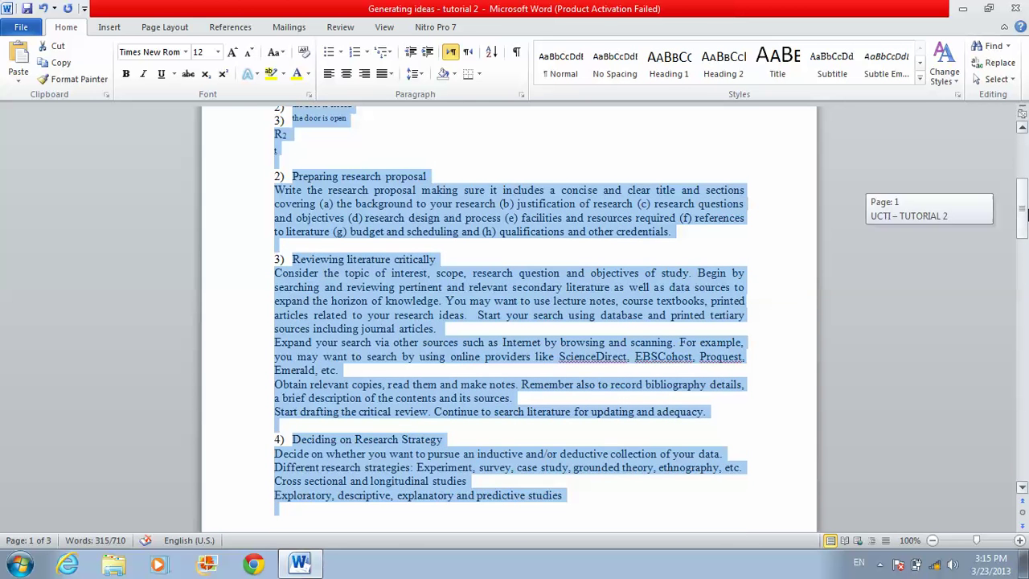
{"action": "left_click", "coordinate": [652, 301]}
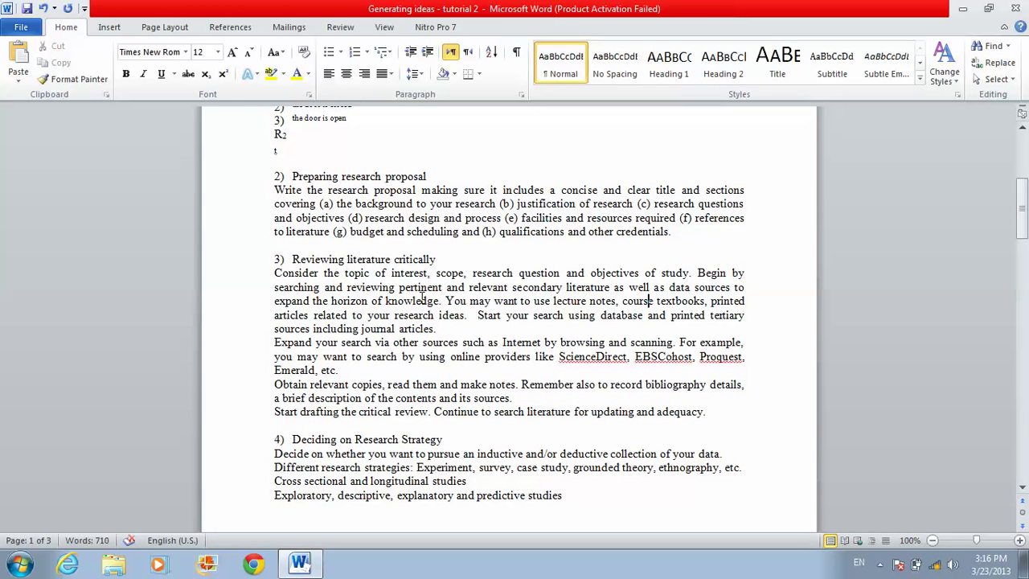
{"action": "left_click_drag", "start_coordinate": [1025, 210], "coordinate": [1025, 165]}
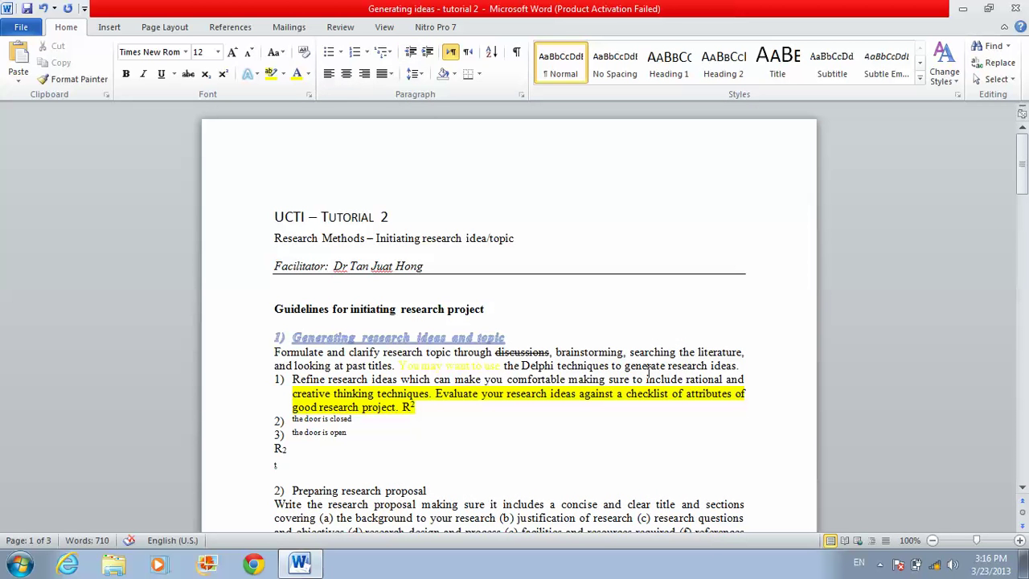
{"action": "left_click_drag", "start_coordinate": [1025, 163], "coordinate": [1025, 186]}
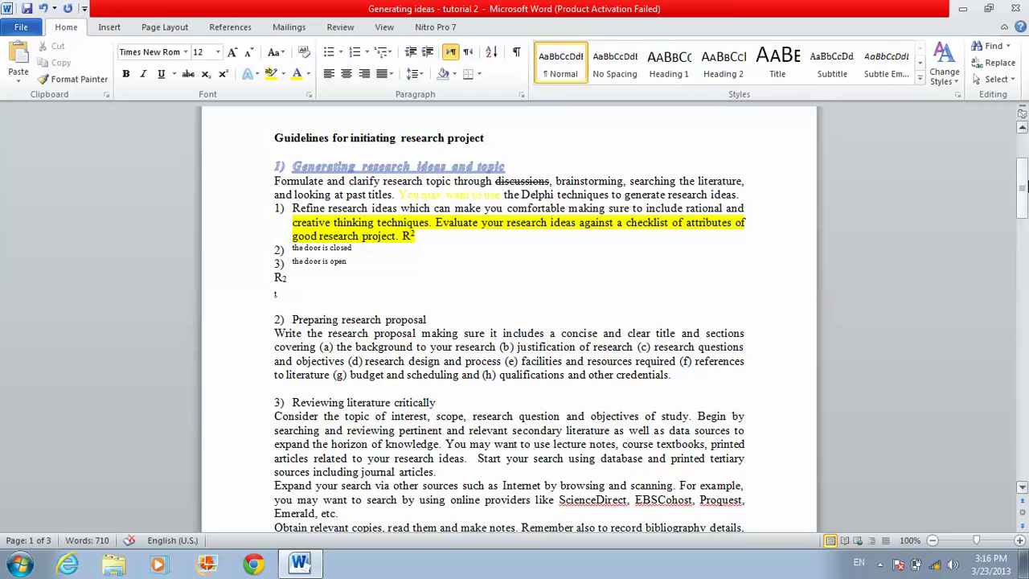